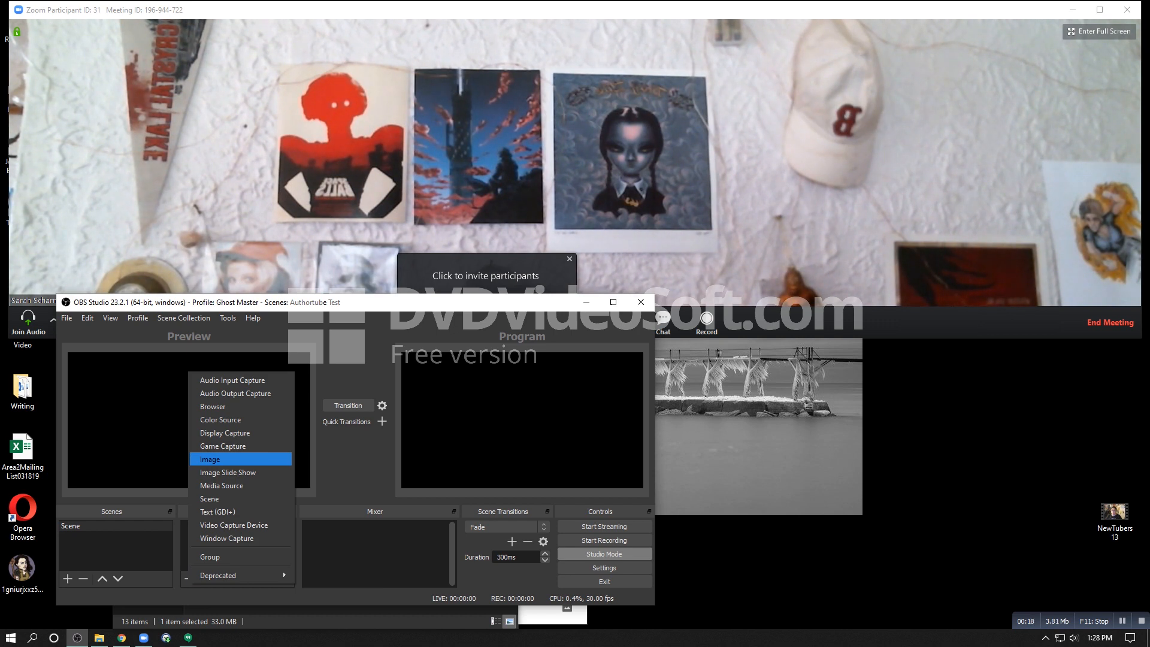
Add a new Image source to the scene using the Prince PNG file from the Reusable folder
{"action": "left_click", "coordinate": [227, 459]}
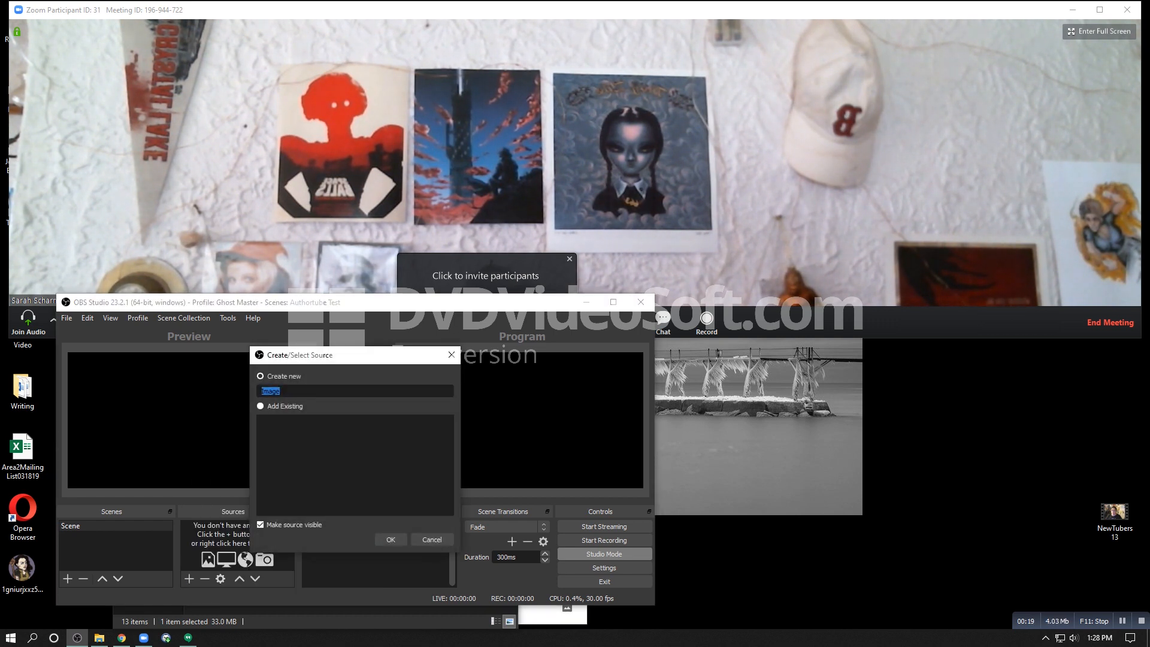
{"action": "left_click", "coordinate": [391, 539]}
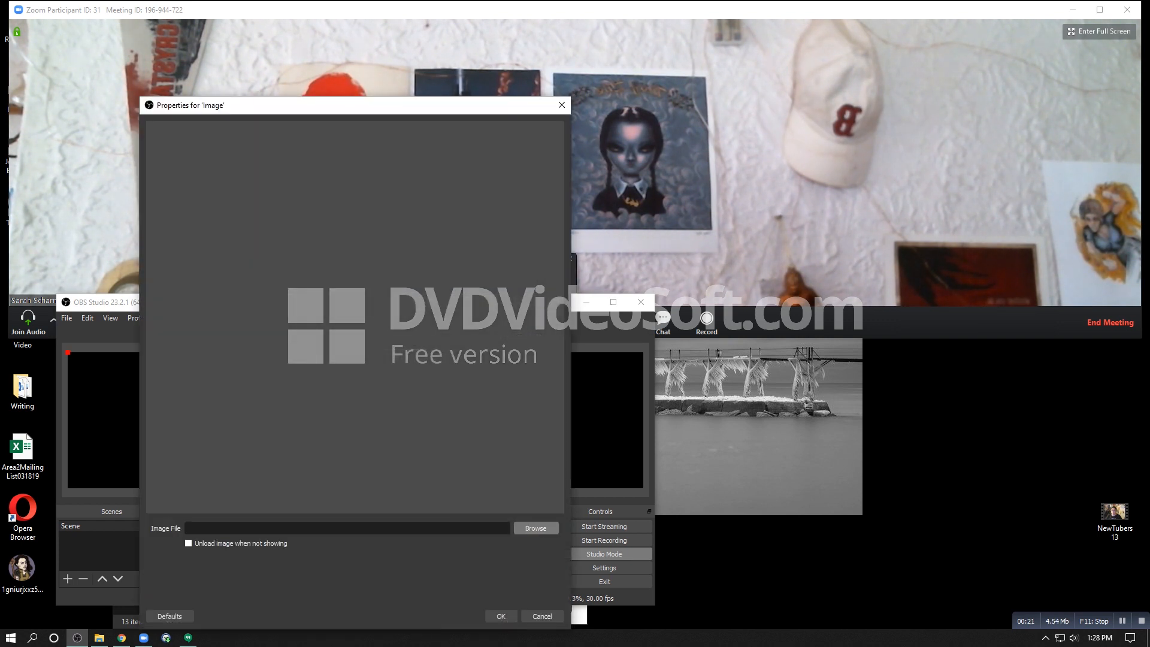
{"action": "left_click", "coordinate": [536, 528]}
{"action": "left_click", "coordinate": [190, 180]}
{"action": "left_click", "coordinate": [286, 272]}
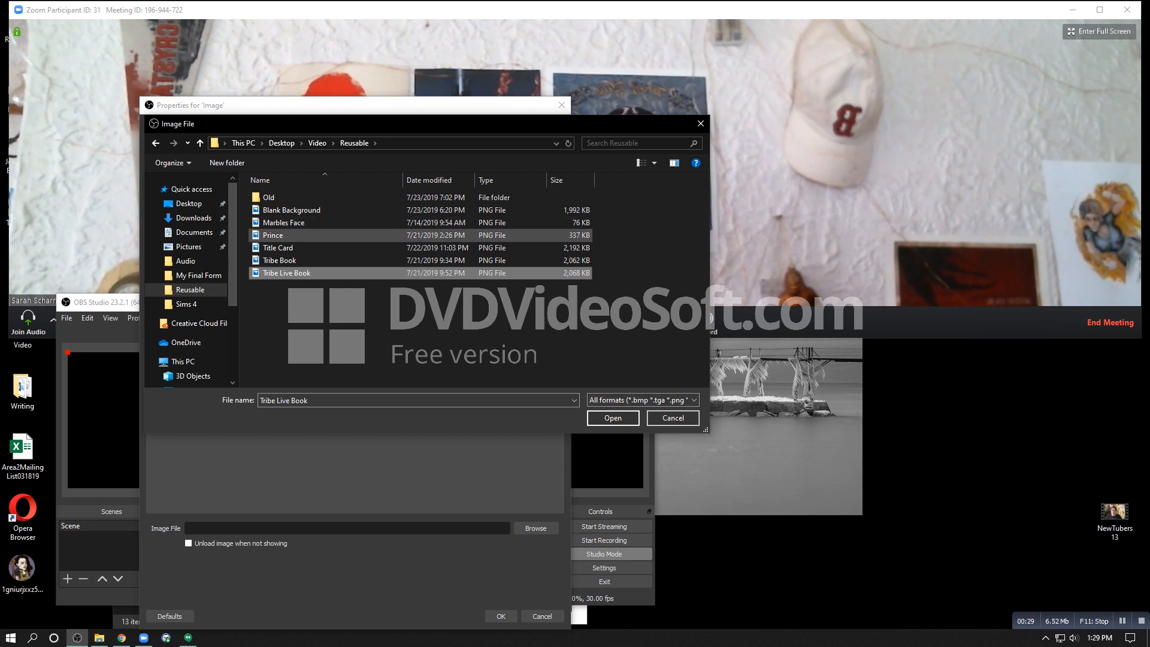
{"action": "left_click", "coordinate": [272, 235]}
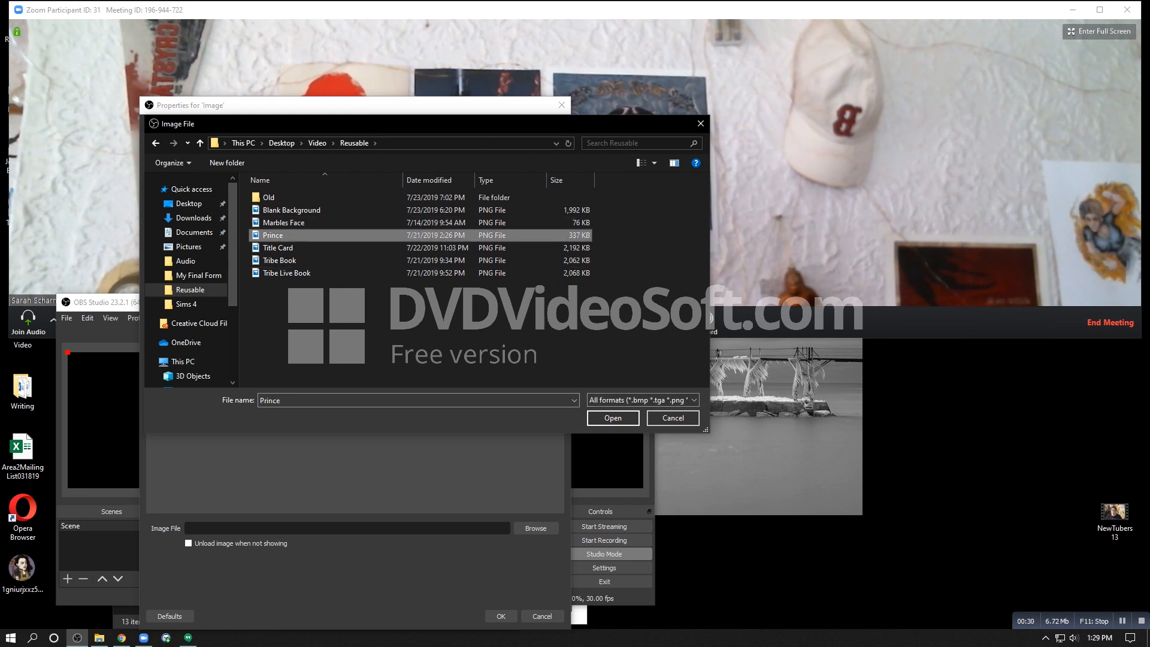
{"action": "left_click", "coordinate": [613, 418]}
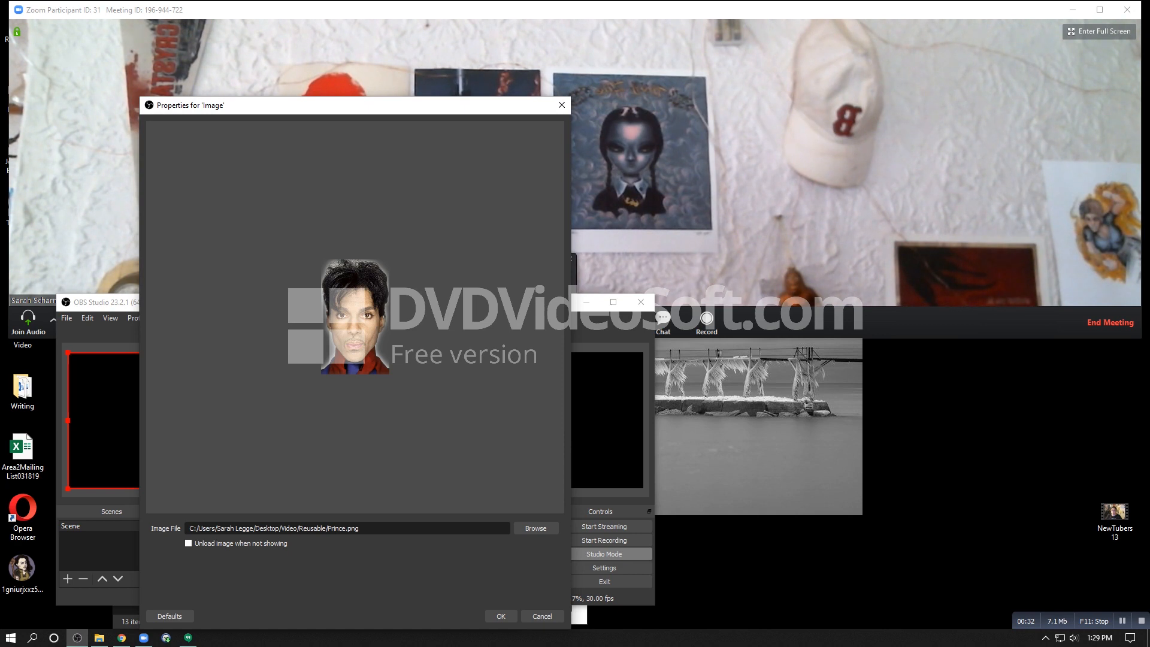
{"action": "left_click", "coordinate": [501, 616]}
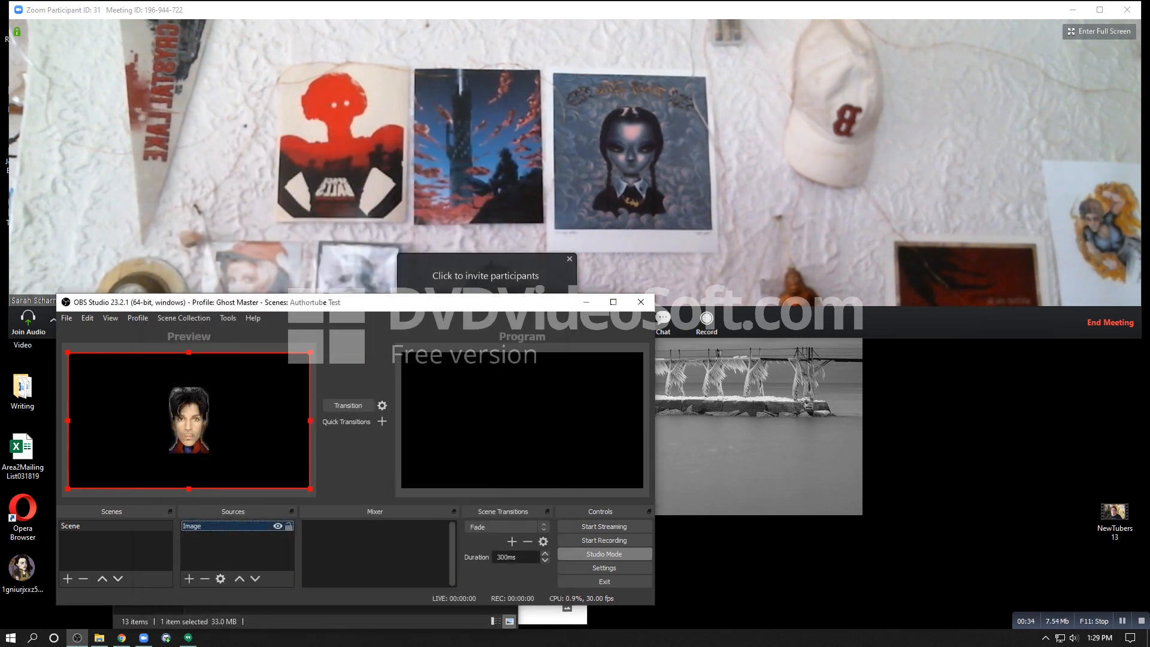
Add a Game Capture source of the Zoom meeting and shrink it in the preview's upper-left area, beside the Prince image
{"action": "left_click", "coordinate": [190, 579]}
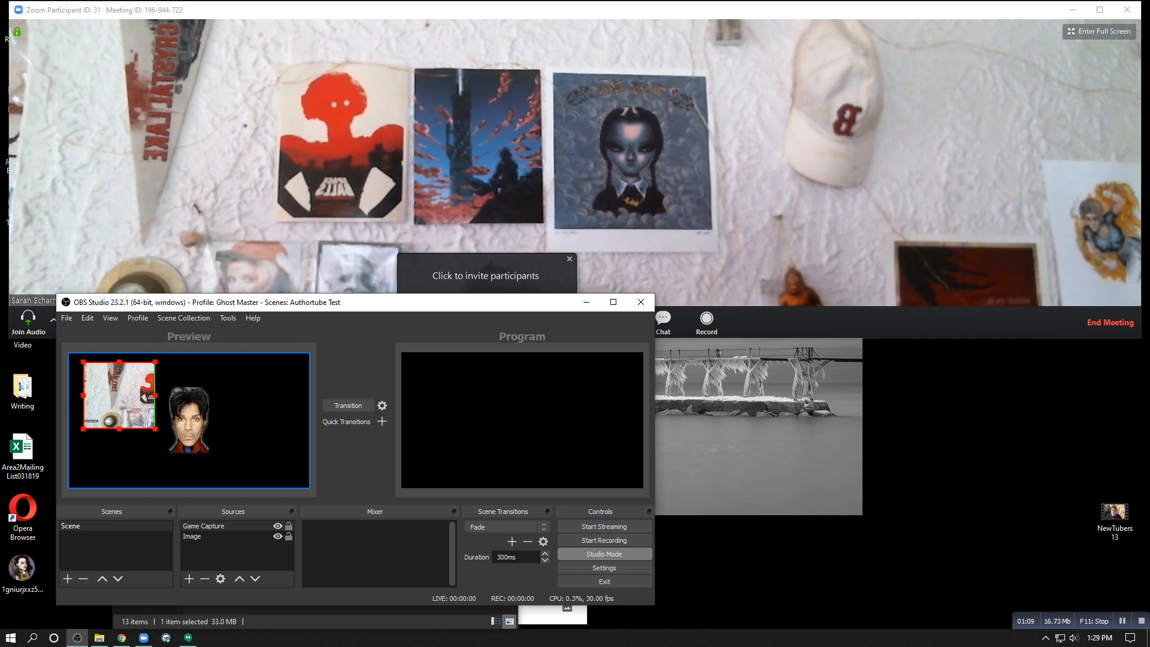
{"action": "left_click_drag", "start_coordinate": [83, 362], "coordinate": [109, 386]}
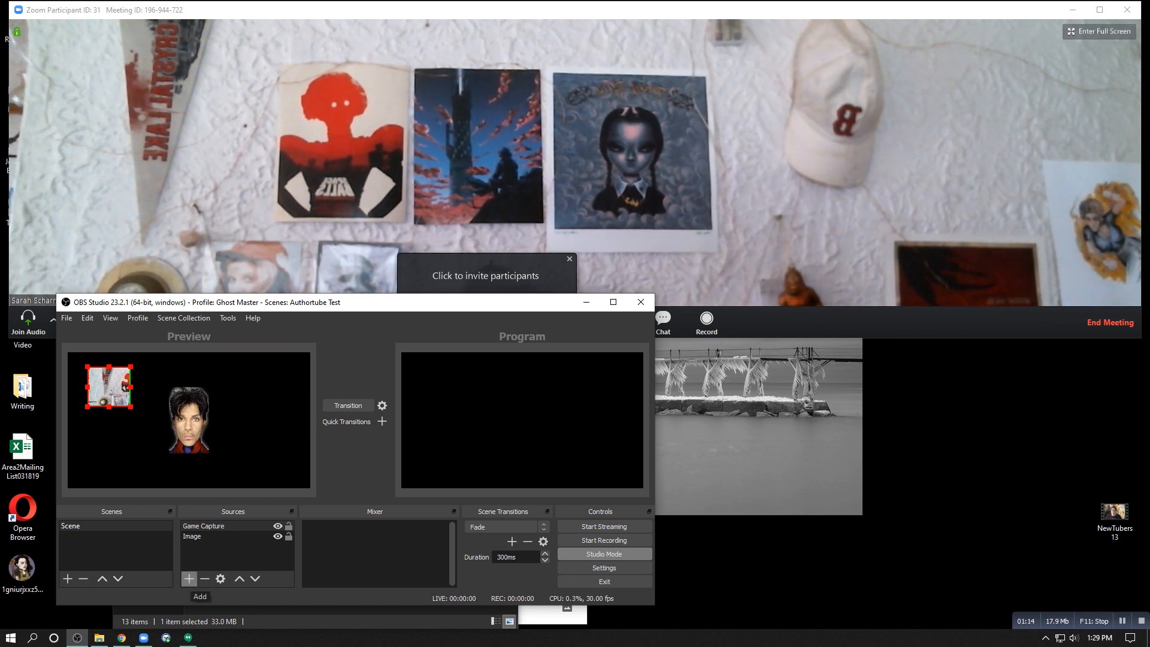
Add a new Text (GDI+) source with the text "Prince ROCKS"
{"action": "left_click", "coordinate": [189, 579]}
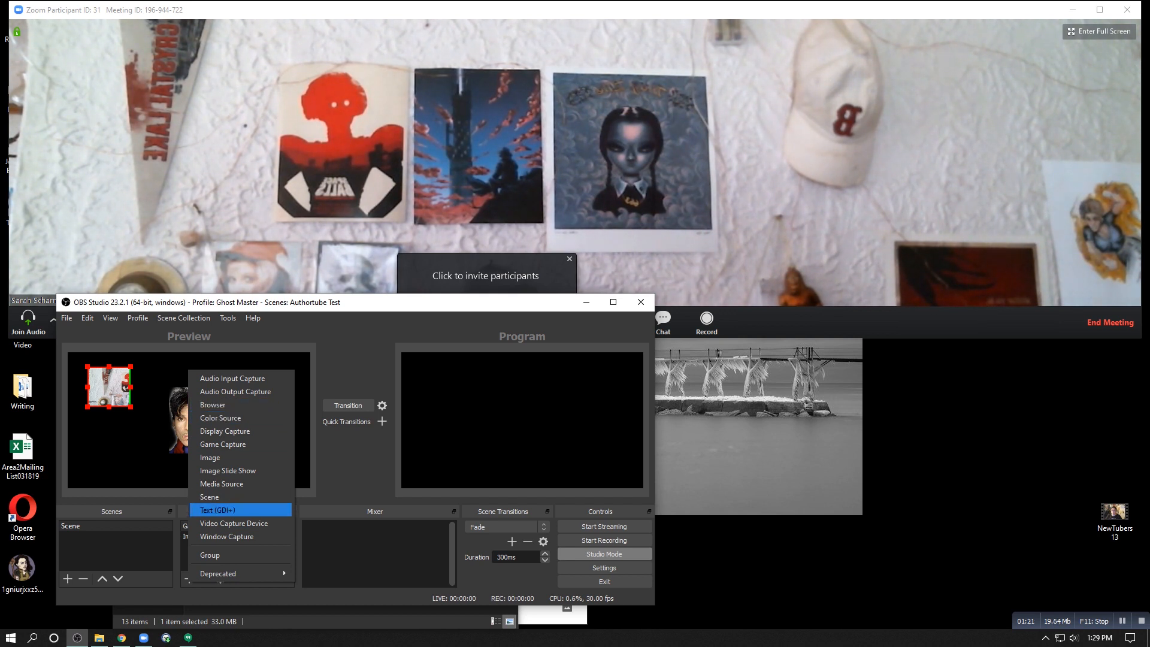
{"action": "left_click", "coordinate": [216, 510]}
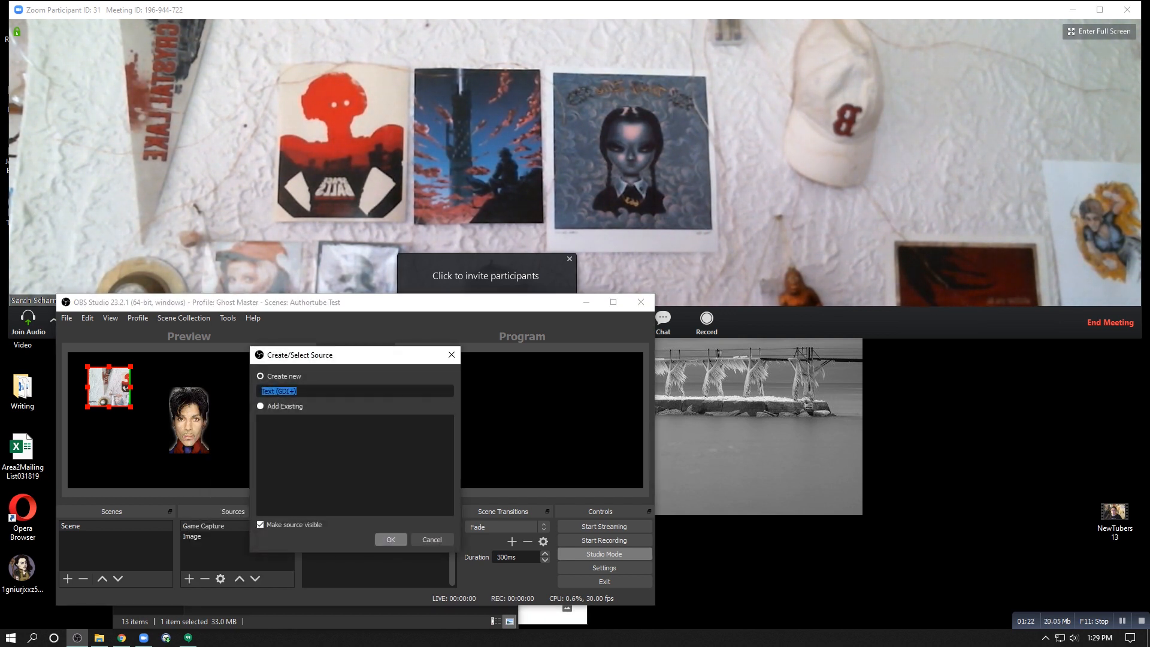
{"action": "key", "text": "Return"}
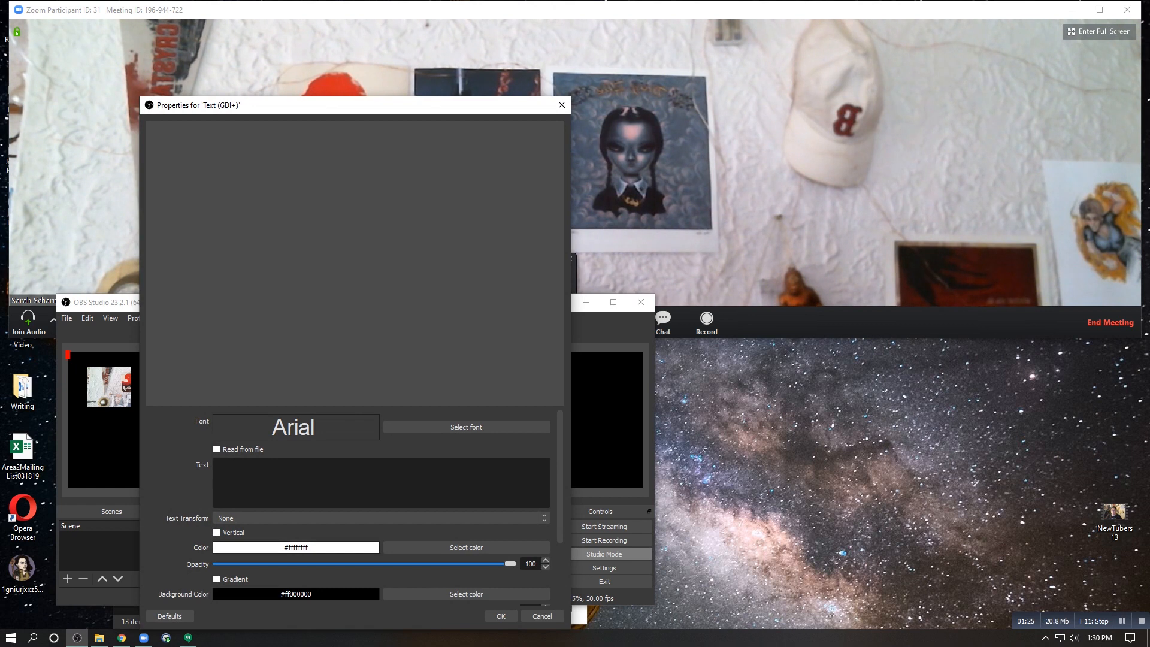
{"action": "type", "text": "Pr"}
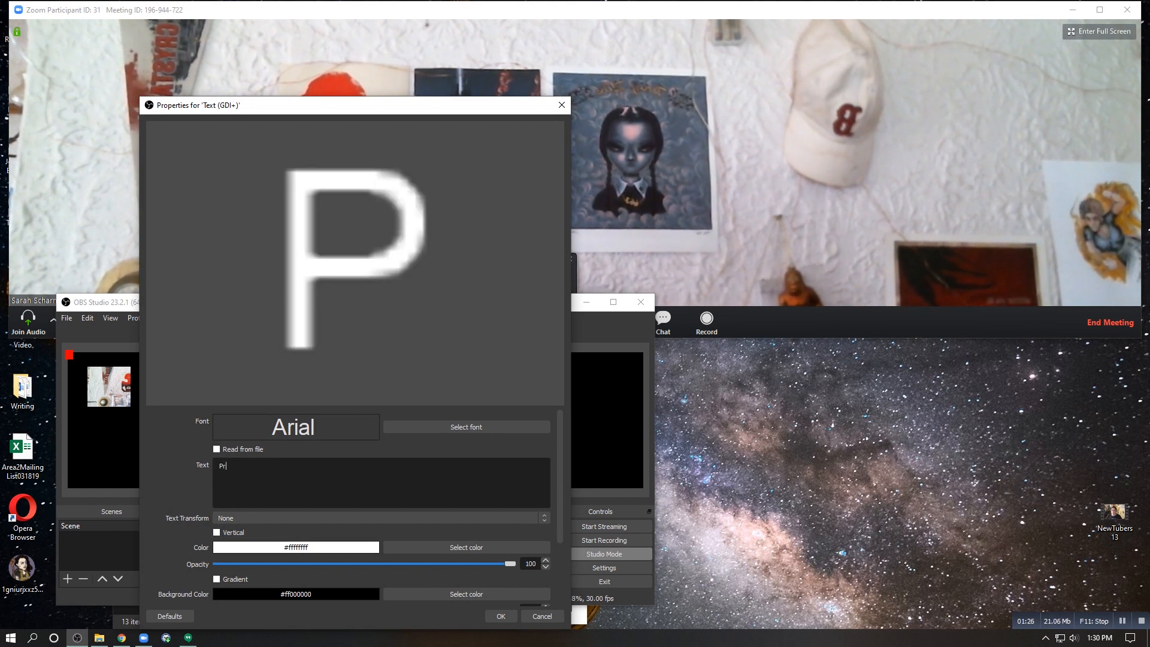
{"action": "type", "text": "ing C"}
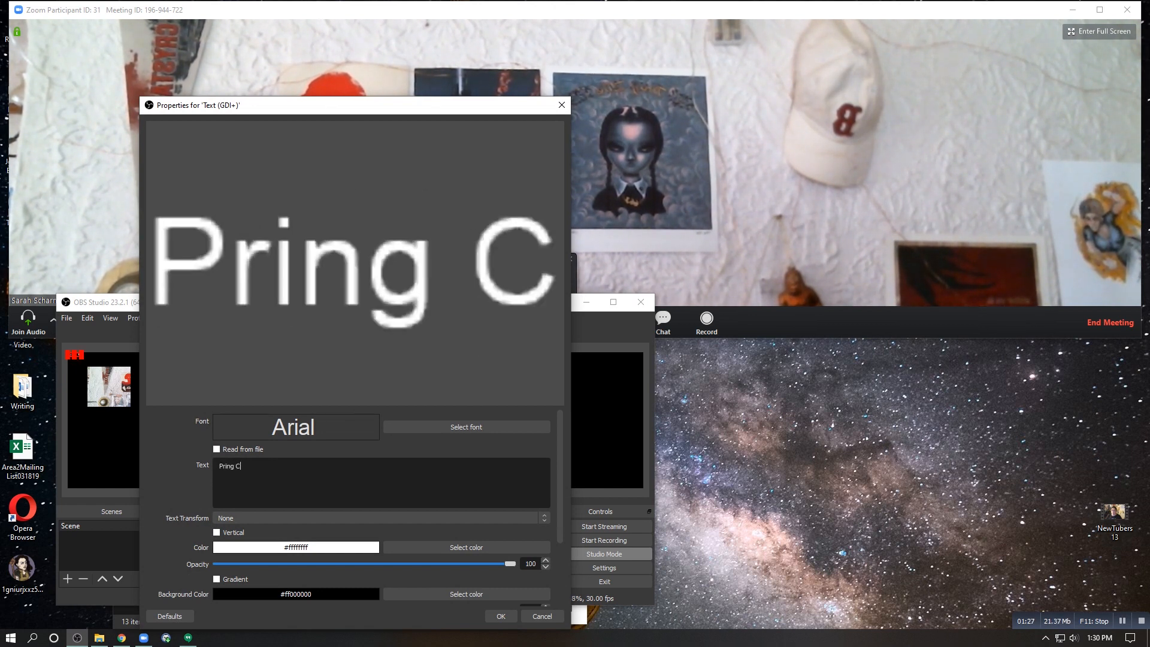
{"action": "key", "text": "BackSpace"}
{"action": "key", "text": "BackSpace"}
{"action": "key", "text": "BackSpace"}
{"action": "type", "text": "ce "}
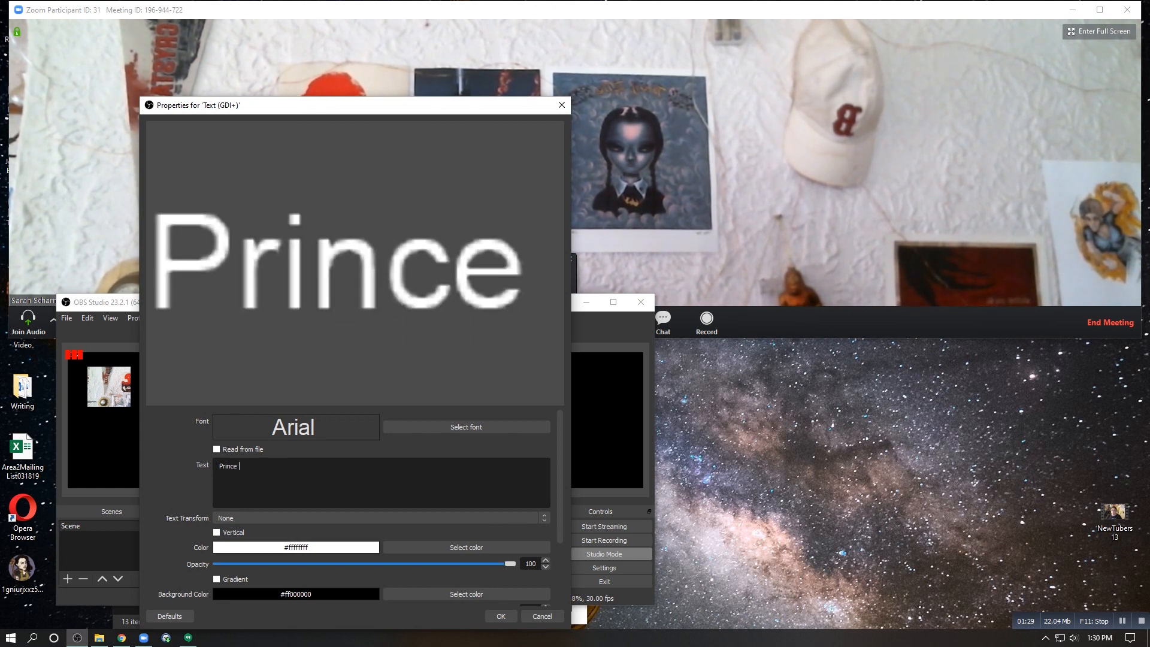
{"action": "type", "text": "ROCKS"}
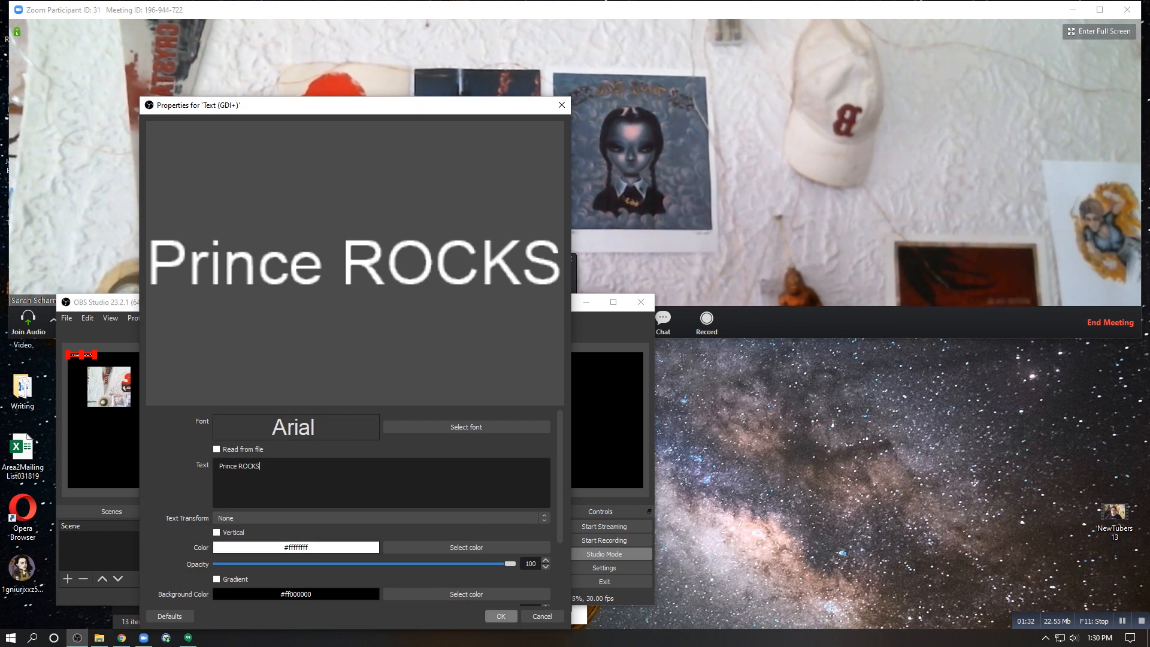
Set the text colour to green #00aa00, accept the text properties and deselect the source in the preview
{"action": "left_click", "coordinate": [466, 548]}
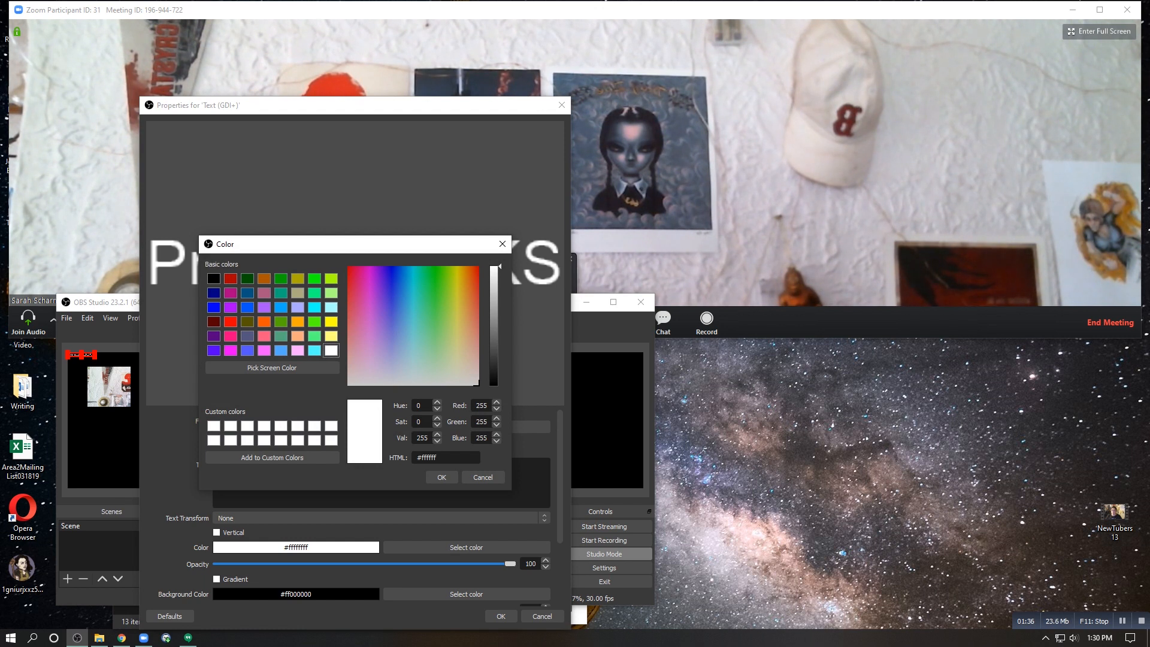
{"action": "left_click", "coordinate": [281, 279]}
{"action": "left_click", "coordinate": [442, 477]}
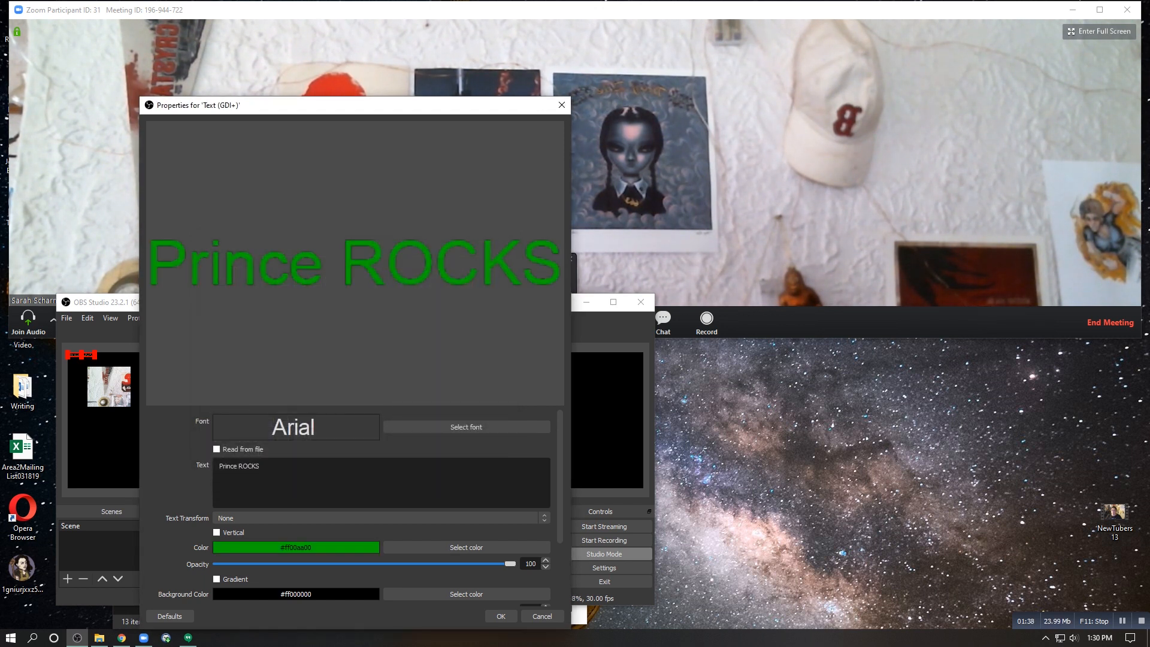
{"action": "left_click", "coordinate": [501, 617]}
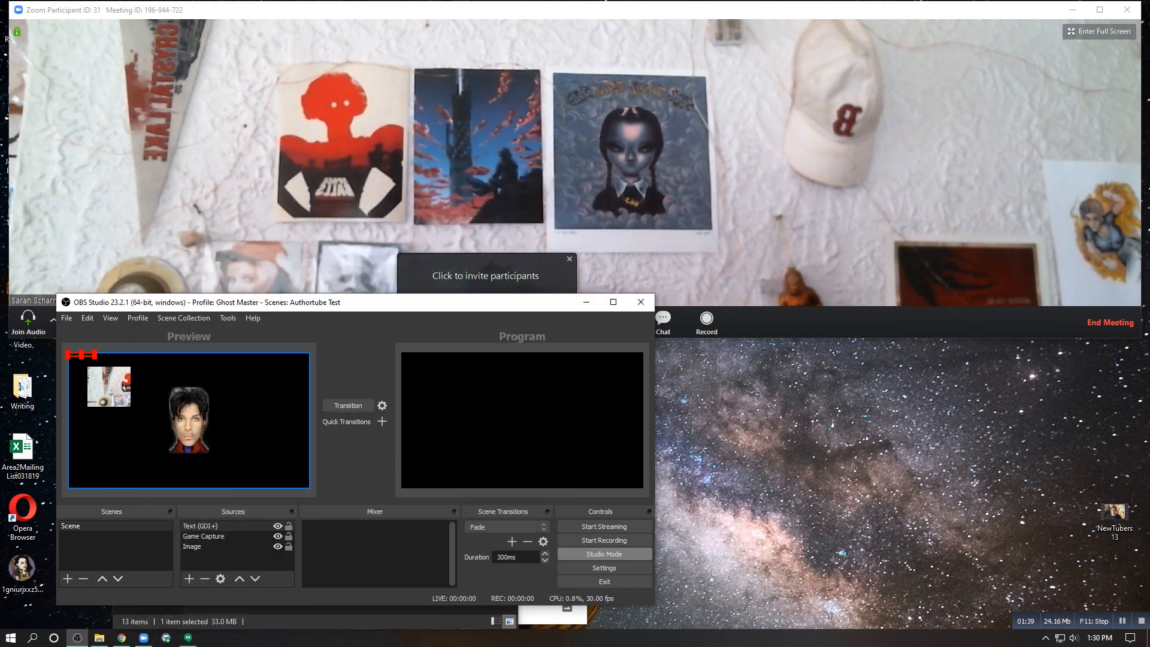
{"action": "key", "text": "Escape"}
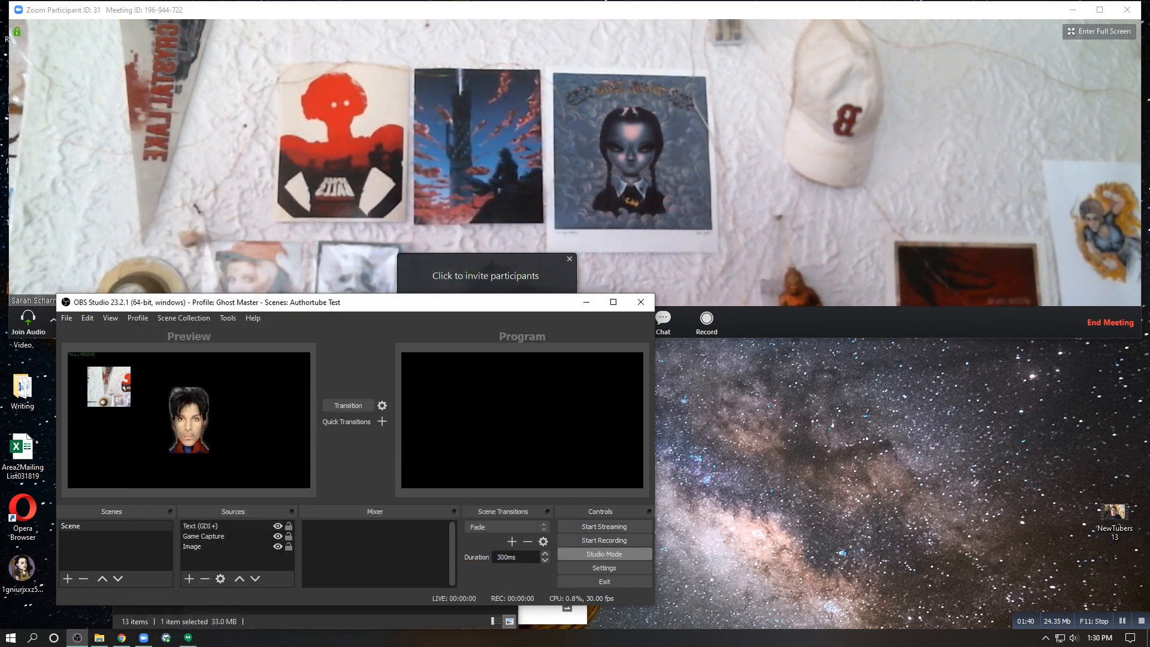
Enlarge the "Prince ROCKS" text in the preview and place it directly beneath the game capture
{"action": "left_click", "coordinate": [81, 355]}
{"action": "left_click_drag", "start_coordinate": [94, 354], "coordinate": [135, 347]}
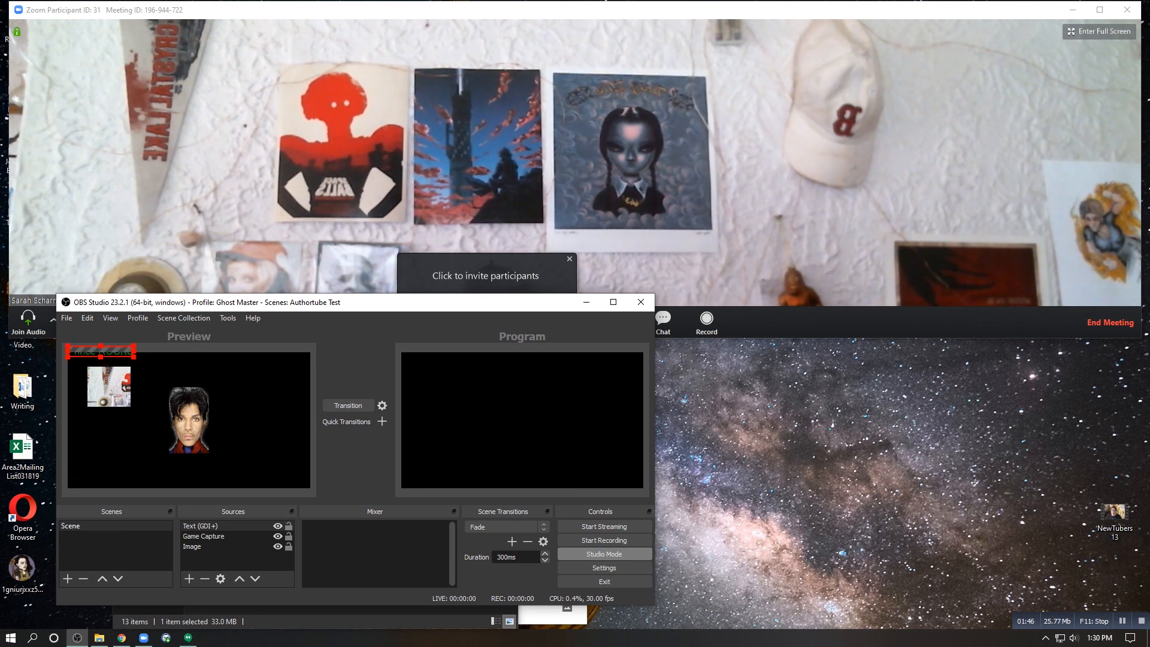
{"action": "left_click_drag", "start_coordinate": [101, 352], "coordinate": [110, 412]}
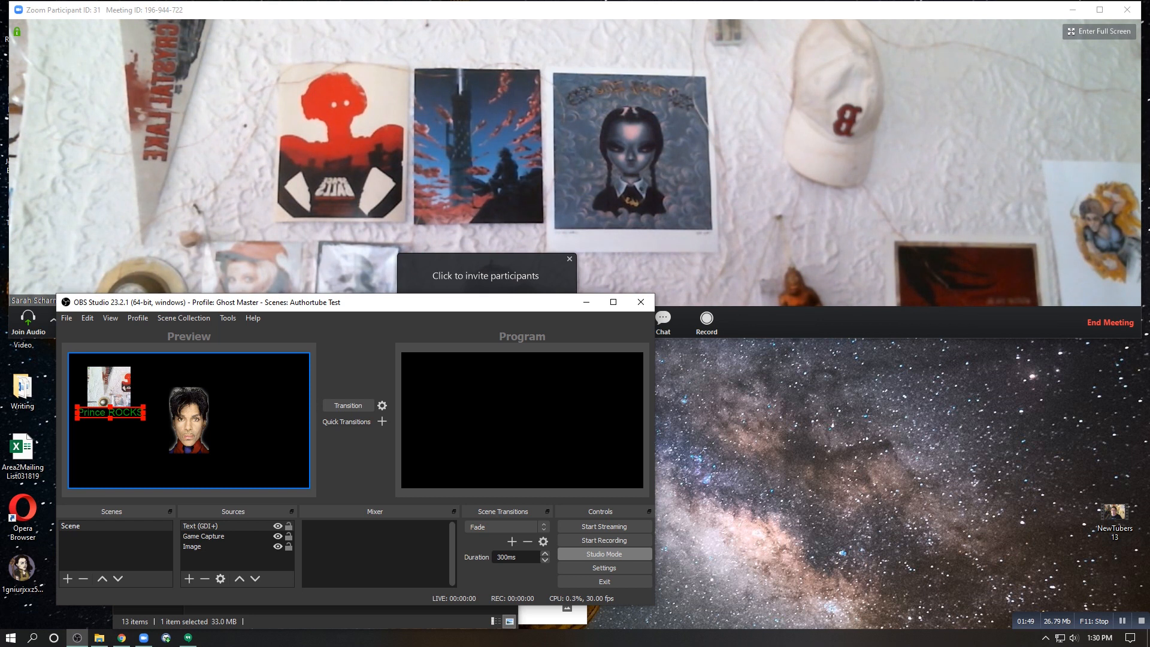
Copy the game capture, paste it as a reference and move the copy to the upper right of the Prince image
{"action": "left_click", "coordinate": [108, 387]}
{"action": "right_click", "coordinate": [103, 381]}
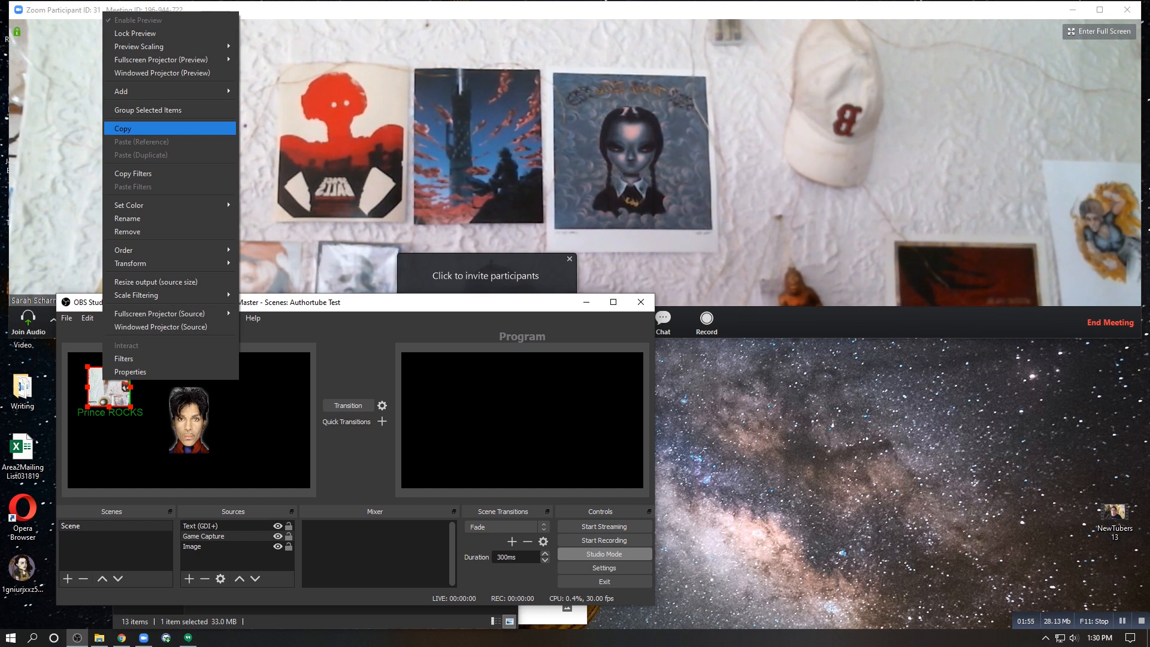
{"action": "left_click", "coordinate": [170, 128]}
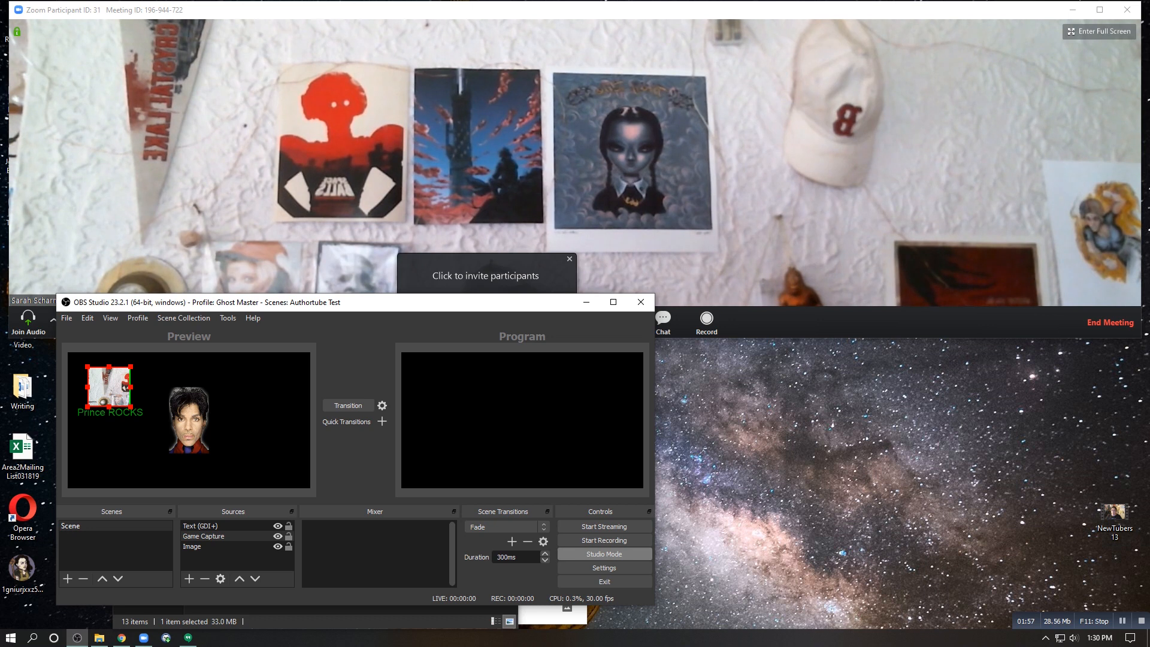
{"action": "right_click", "coordinate": [158, 389]}
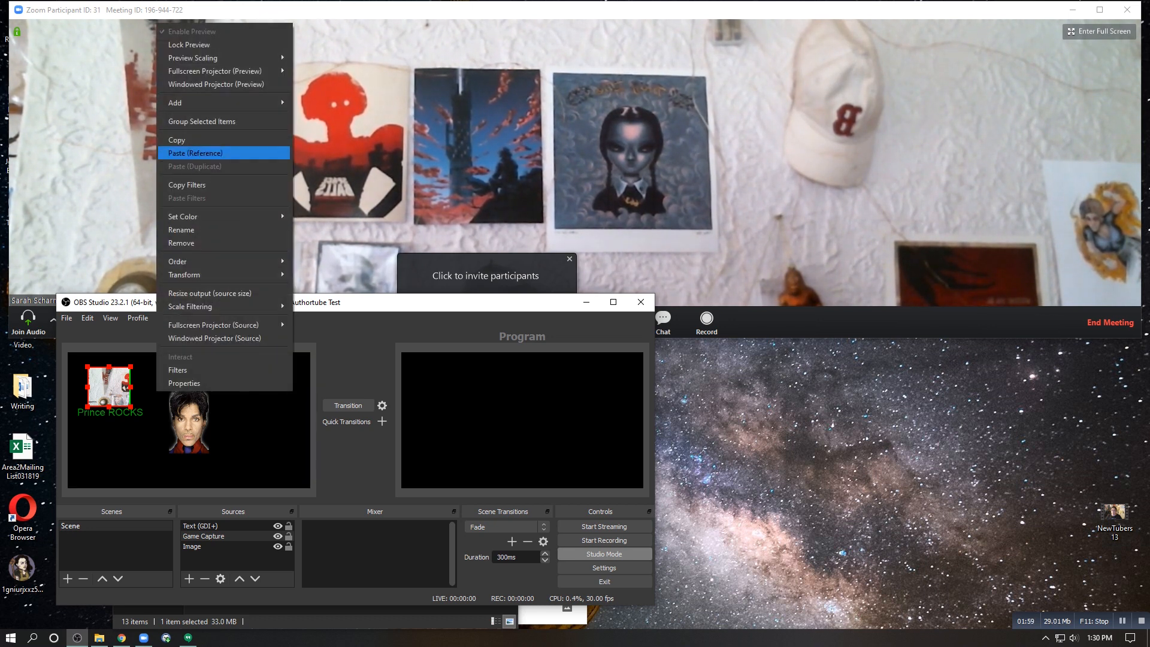
{"action": "left_click", "coordinate": [195, 153]}
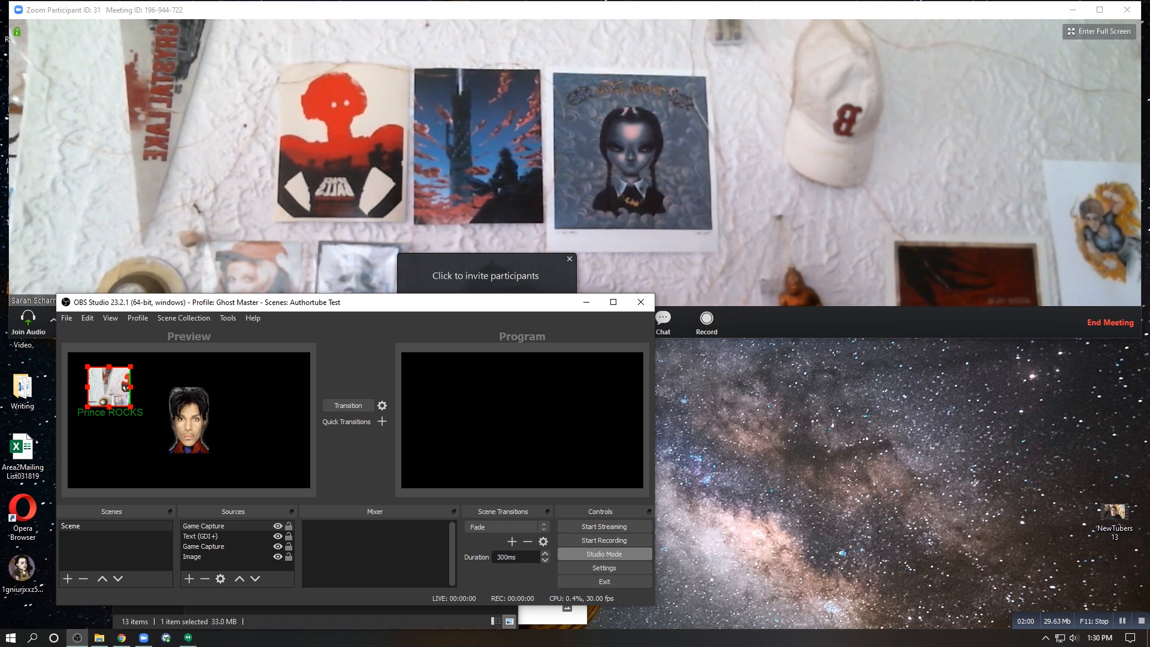
{"action": "left_click_drag", "start_coordinate": [109, 386], "coordinate": [235, 384]}
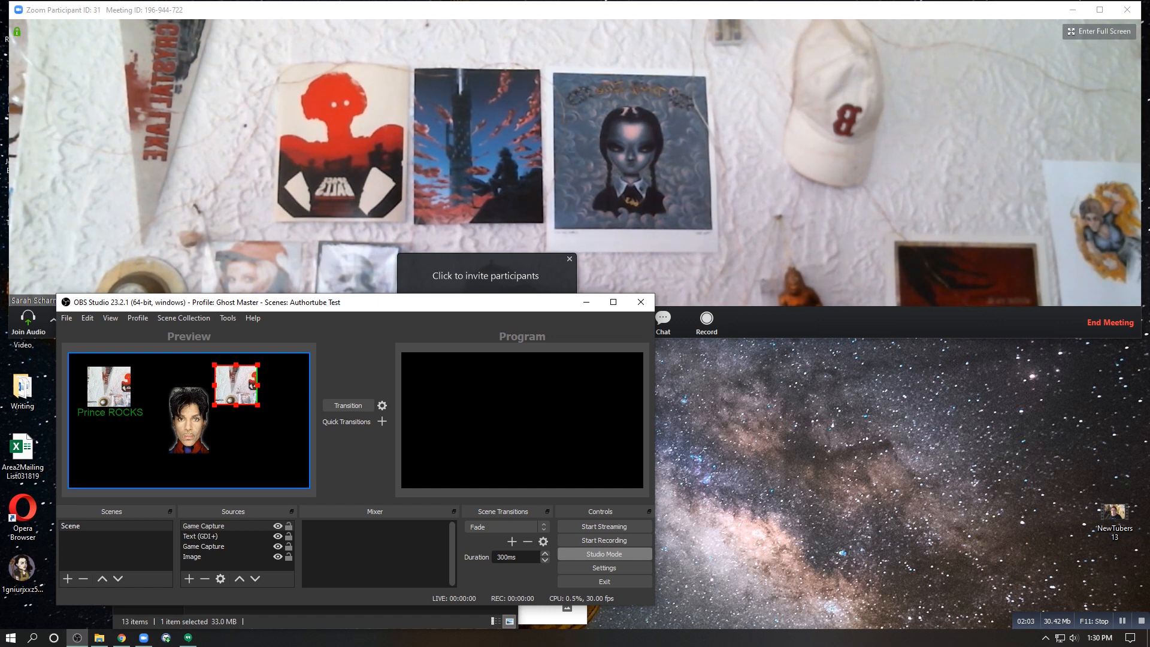
Adjust the copied capture's crop, extending its right edge and cropping its left edge to show the two middle wall pictures
{"action": "key", "text": "alt"}
{"action": "left_click_drag", "start_coordinate": [258, 385], "coordinate": [306, 385]}
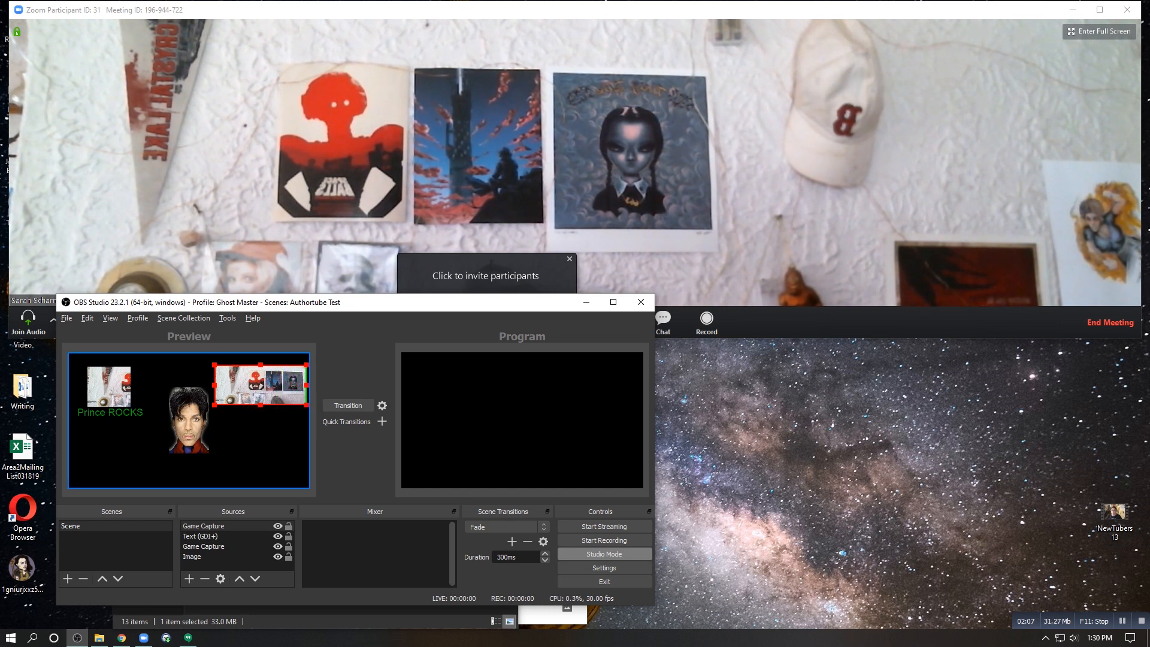
{"action": "left_click_drag", "start_coordinate": [214, 386], "coordinate": [266, 390]}
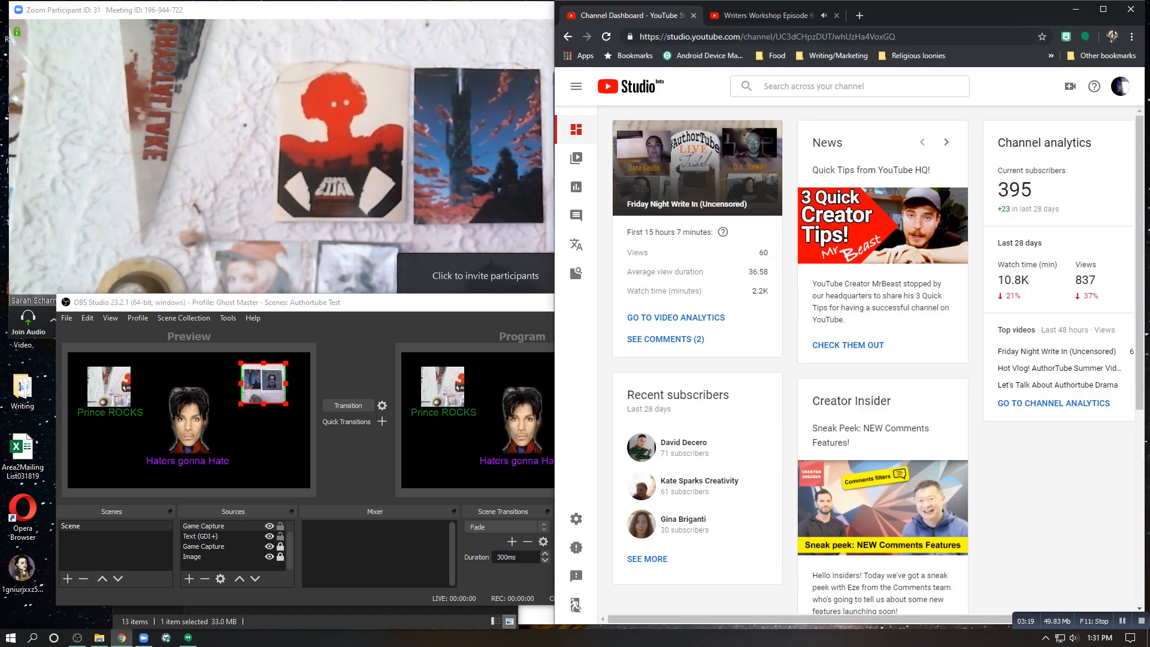
Go to the channel's Live events page from YouTube Studio in the browser and start scheduling a new event
{"action": "mouse_move", "coordinate": [576, 273]}
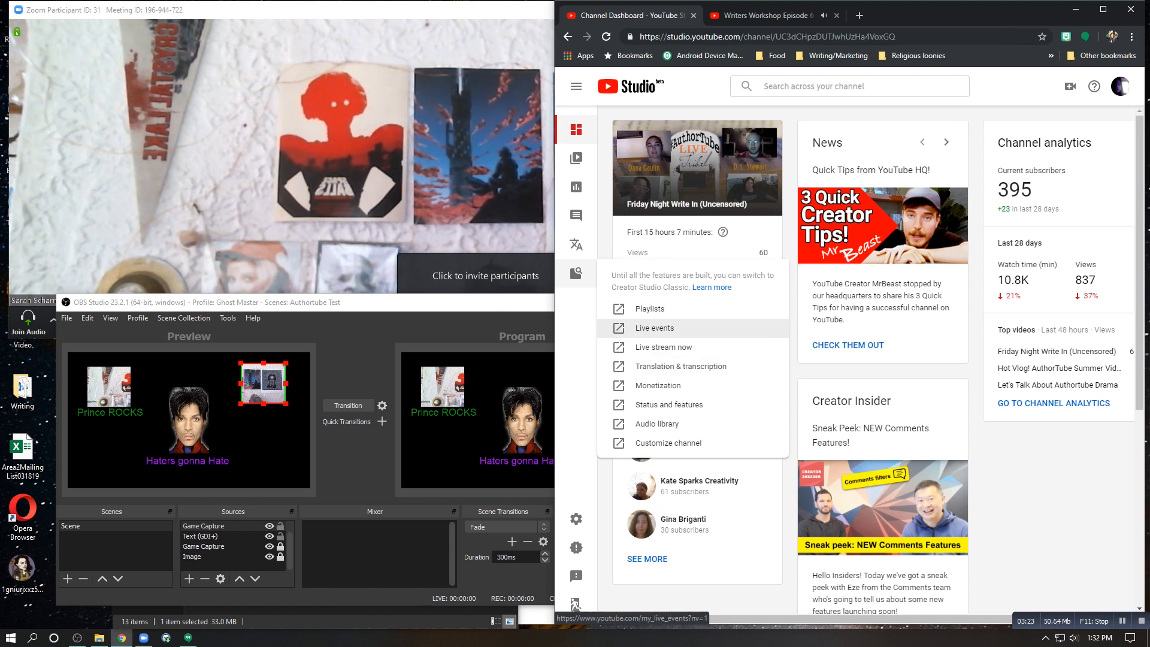
{"action": "left_click", "coordinate": [655, 328]}
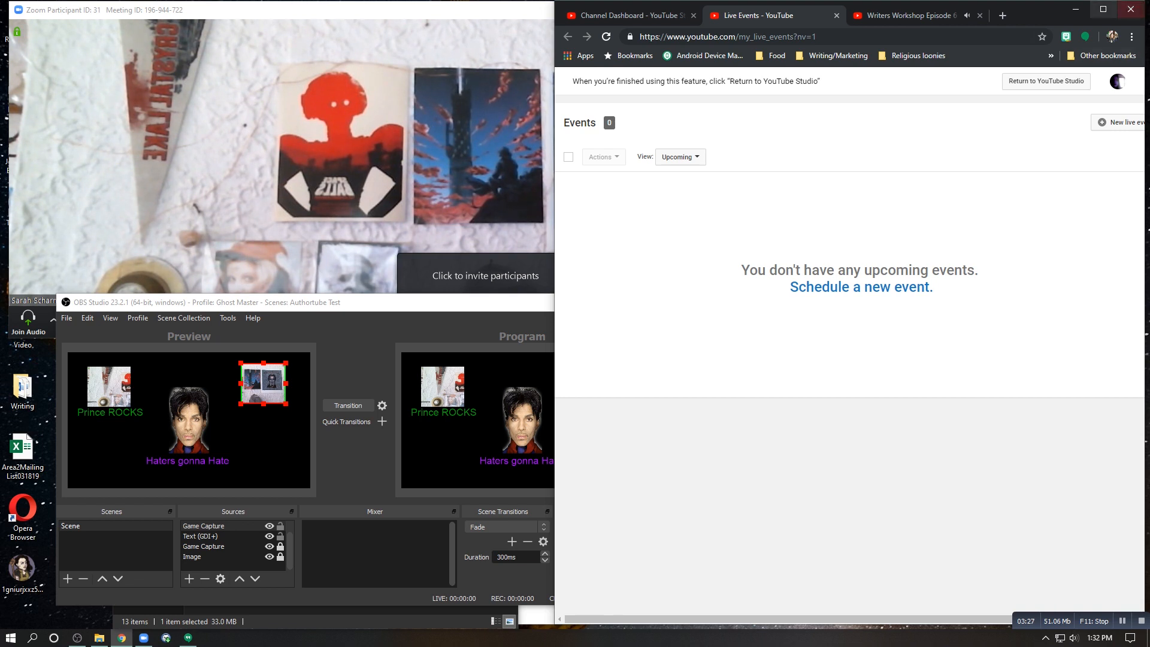
{"action": "left_click", "coordinate": [1103, 9]}
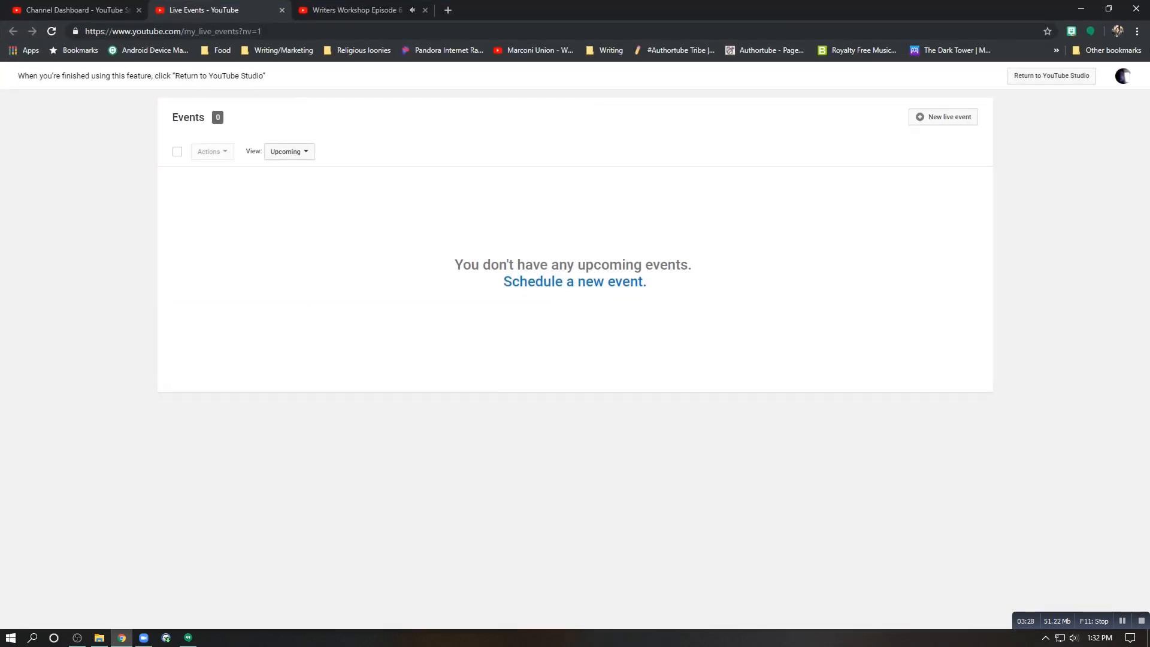
{"action": "left_click", "coordinate": [574, 282]}
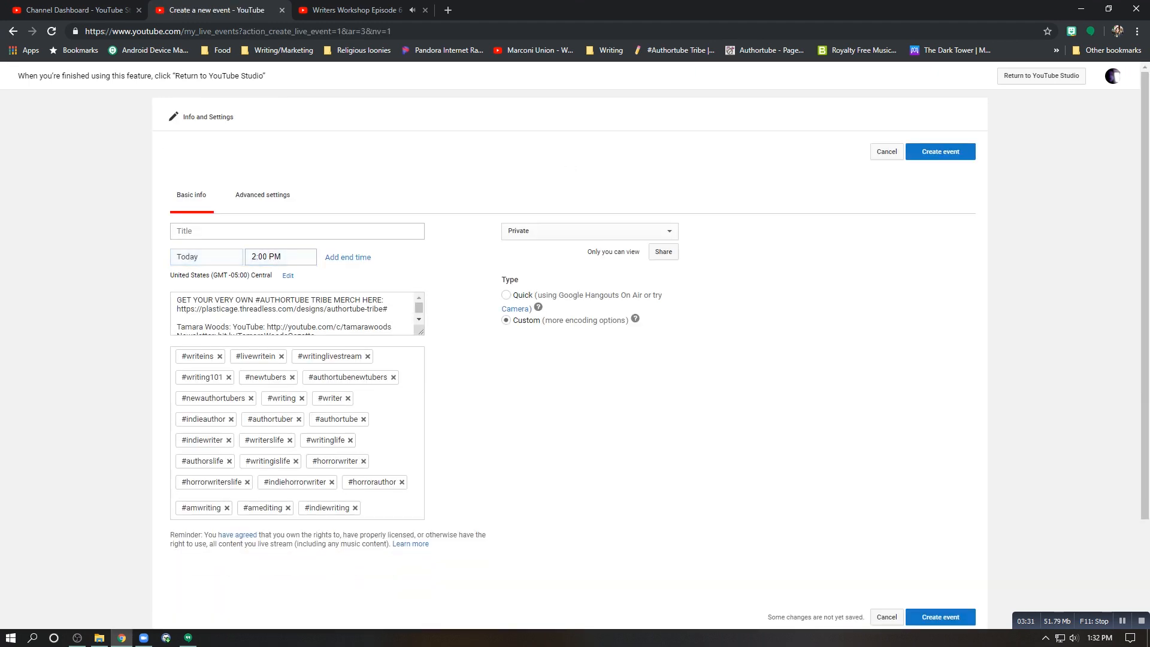
Set the new live event's privacy to Unlisted and enter "MAGIC!" as its title
{"action": "left_click", "coordinate": [589, 232]}
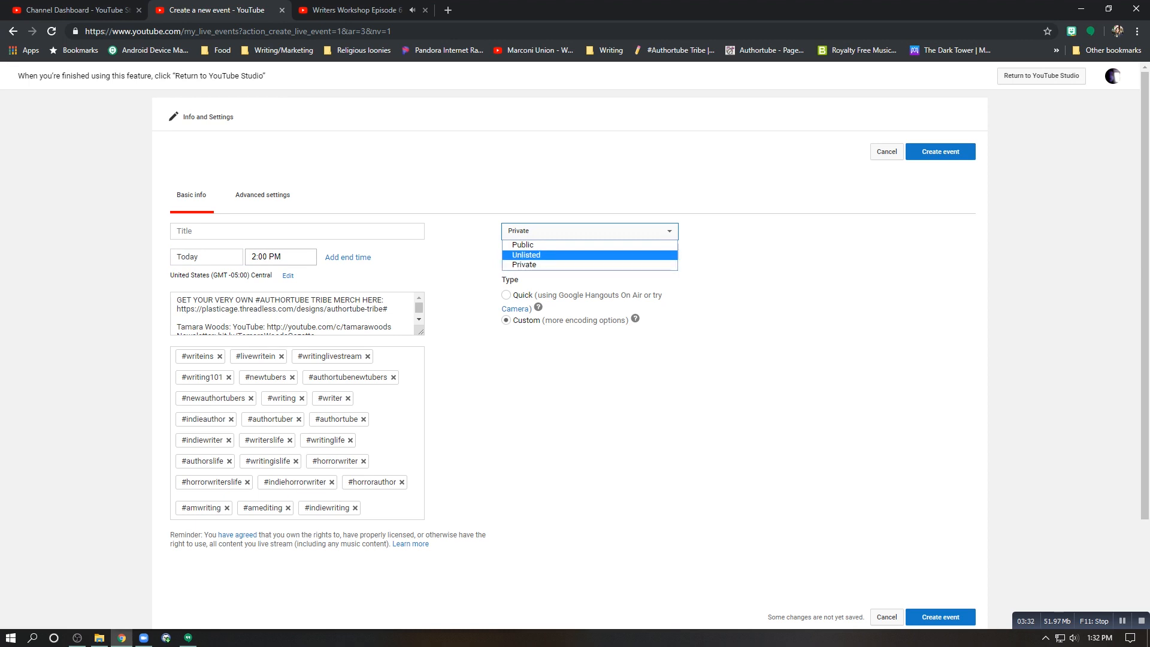
{"action": "key", "text": "Return"}
{"action": "left_click", "coordinate": [297, 231]}
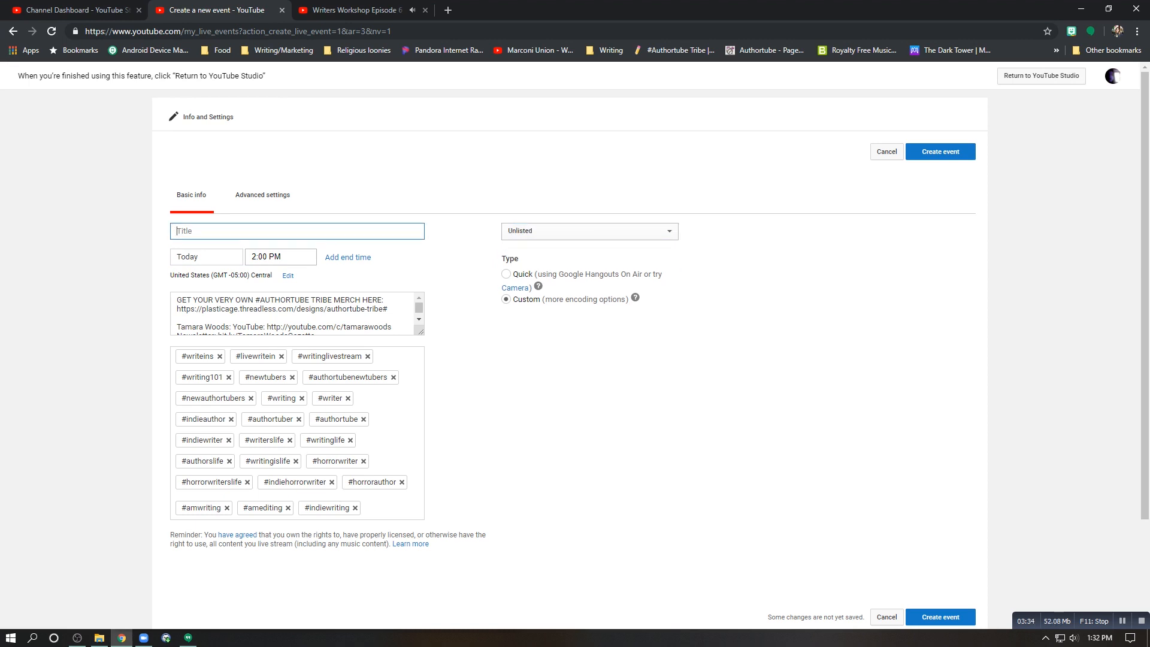
{"action": "type", "text": "MAGIC!"}
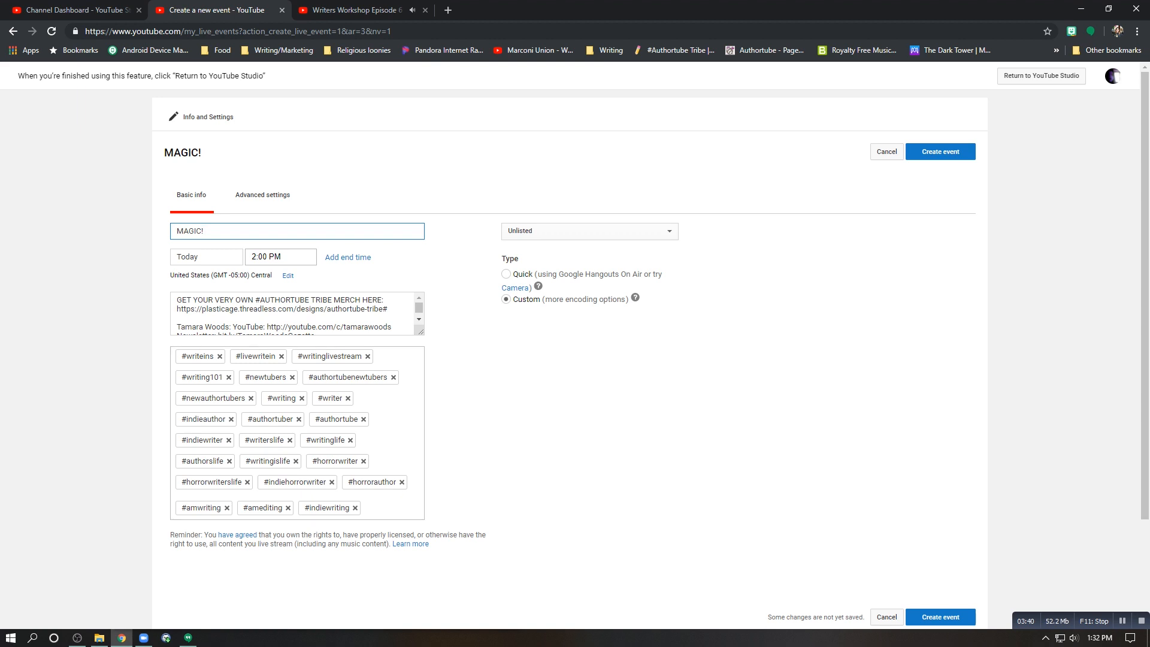
Create the MAGIC! live event and choose a single-use stream key for its main camera
{"action": "left_click", "coordinate": [280, 256]}
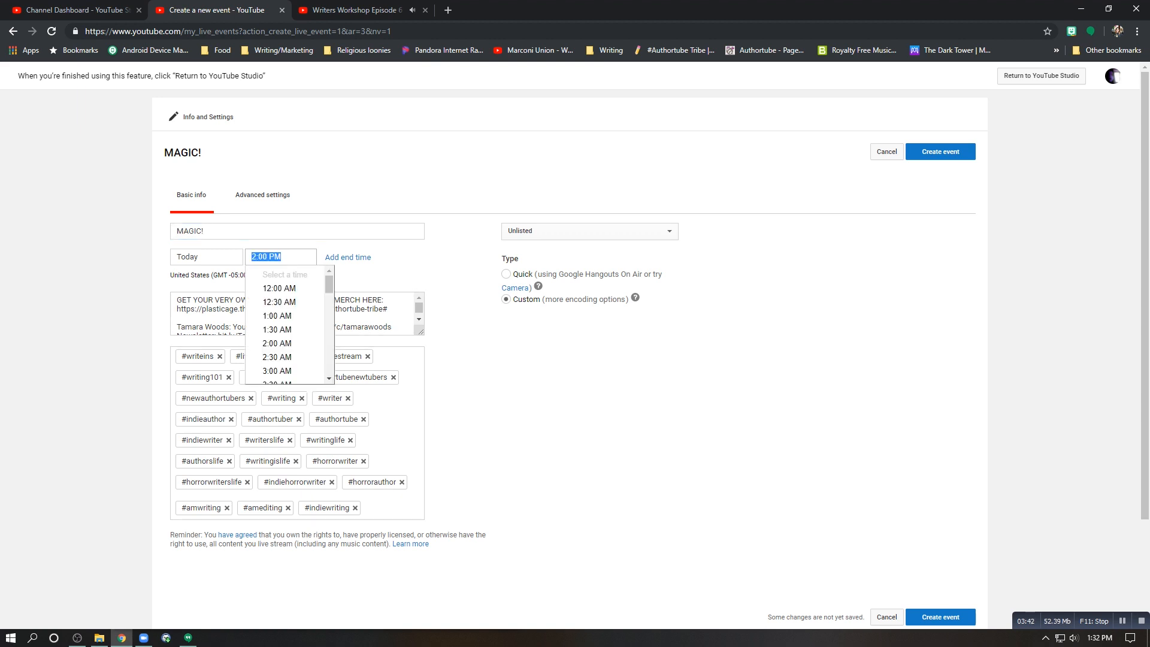
{"action": "key", "text": "Escape"}
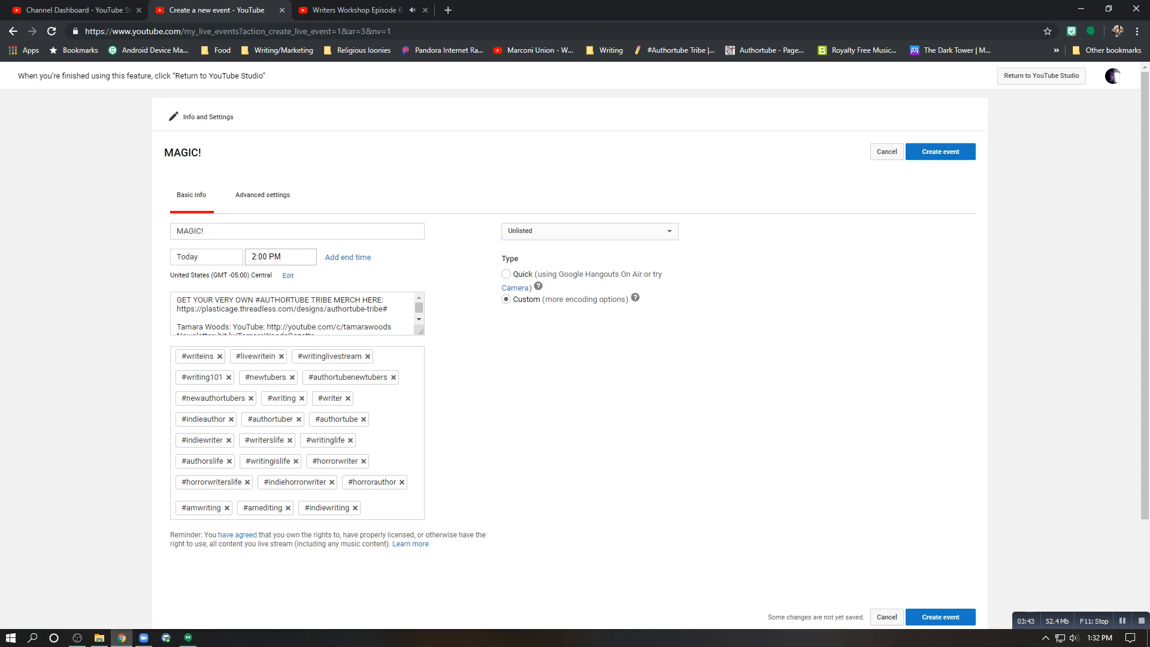
{"action": "left_click", "coordinate": [941, 152]}
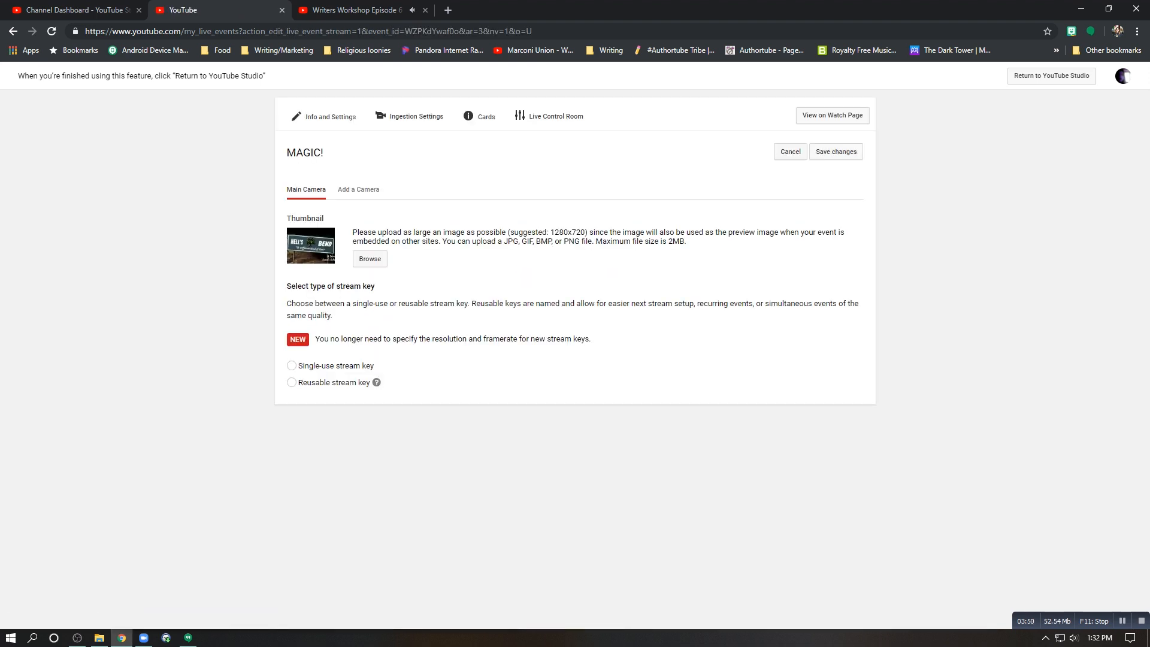
{"action": "left_click", "coordinate": [292, 365]}
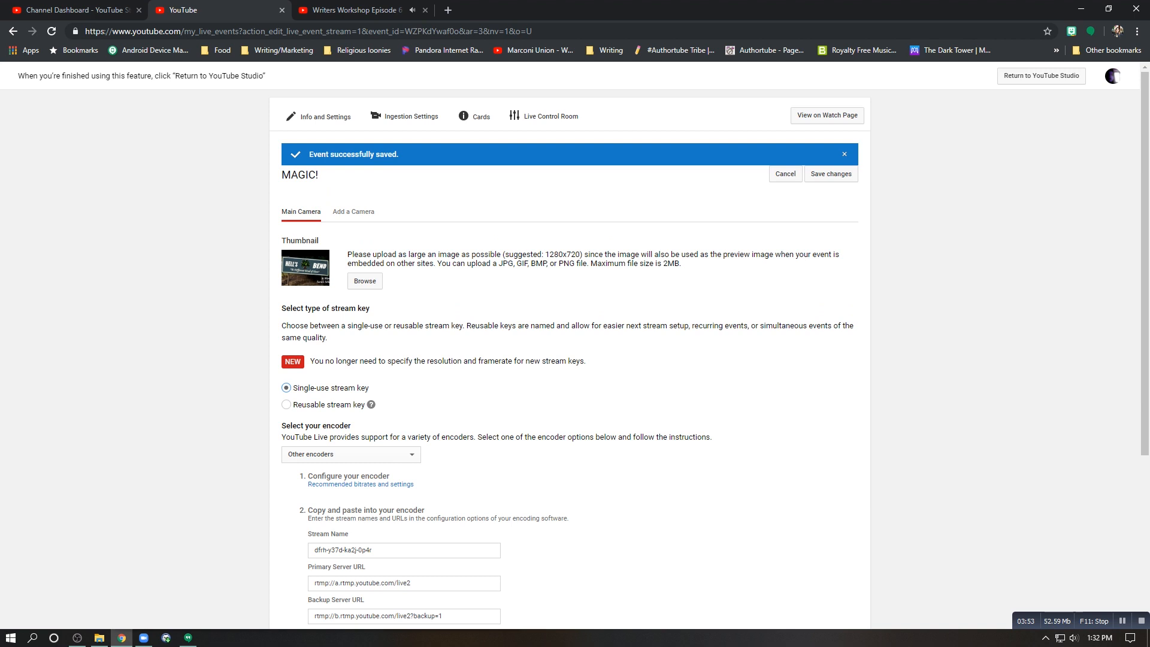
Copy the event's stream name from the encoder instructions and switch to OBS Studio
{"action": "scroll", "coordinate": [569, 360], "scroll_direction": "down", "scroll_amount": 4}
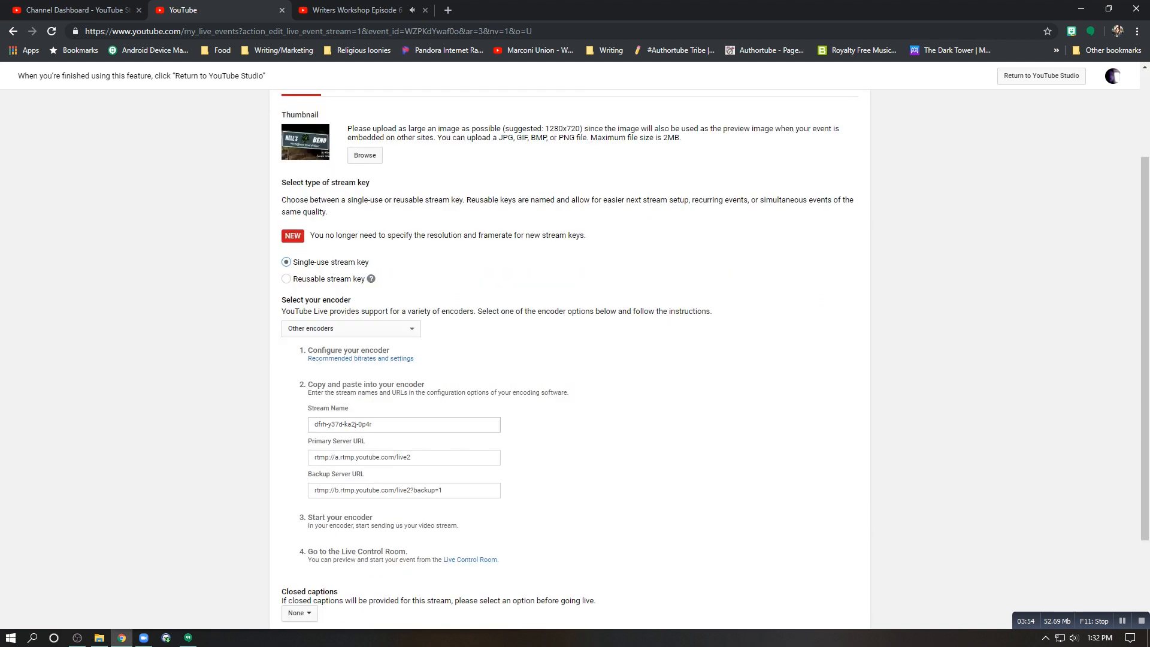
{"action": "left_click_drag", "start_coordinate": [378, 311], "coordinate": [313, 310]}
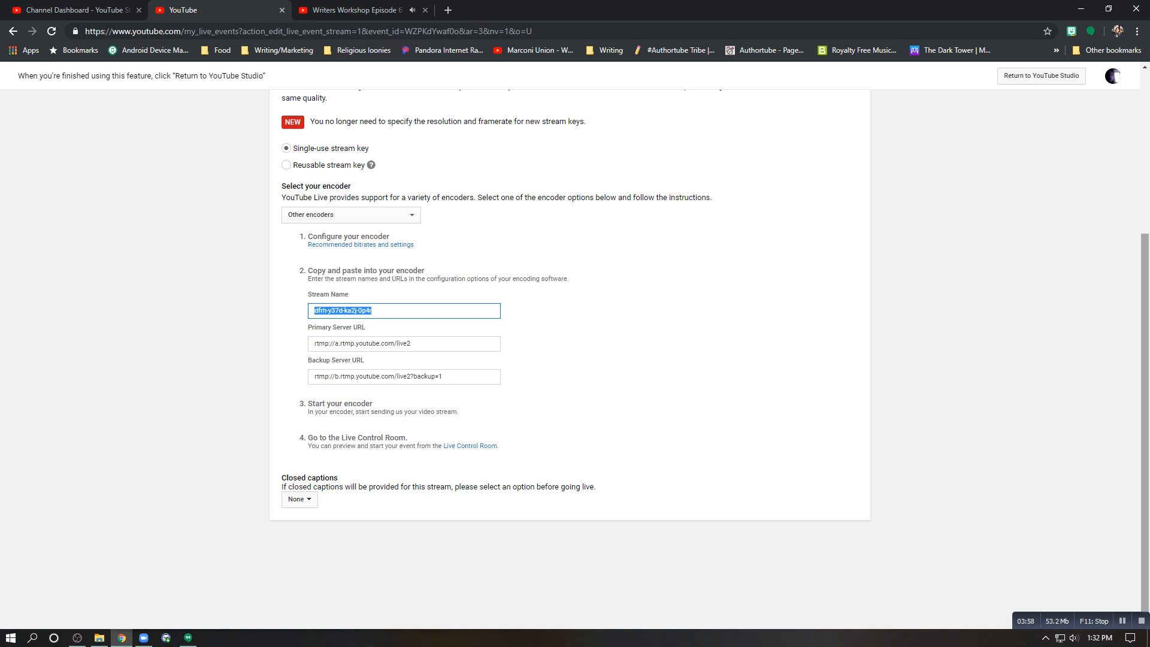
{"action": "left_click", "coordinate": [1109, 8]}
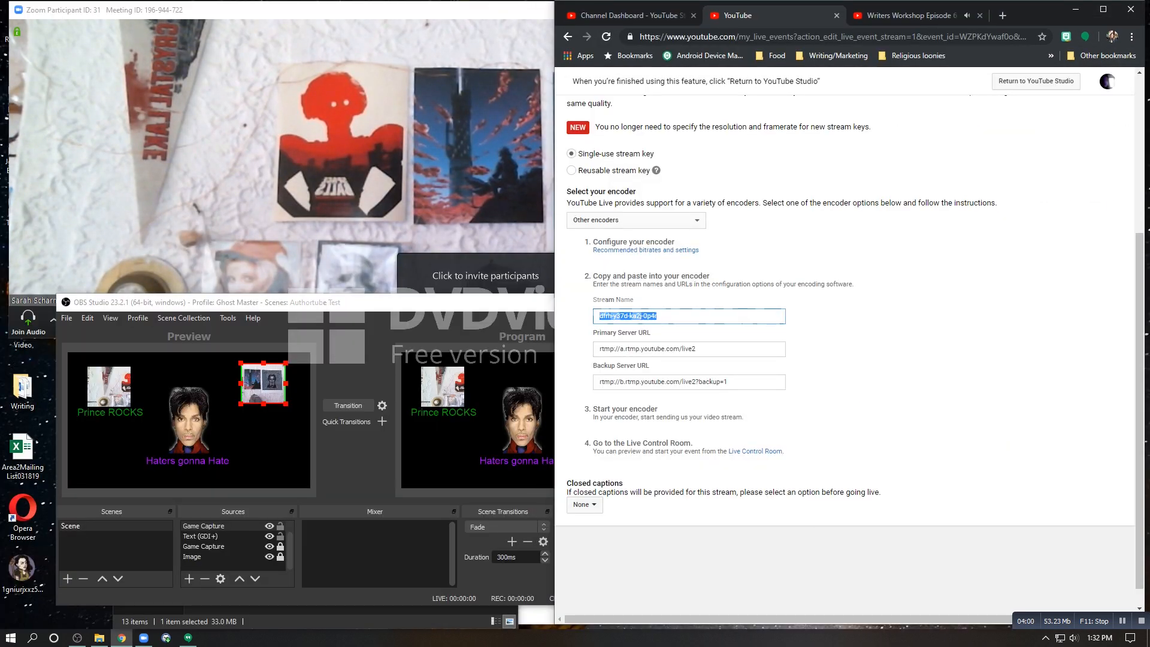
{"action": "key", "text": "alt+Tab"}
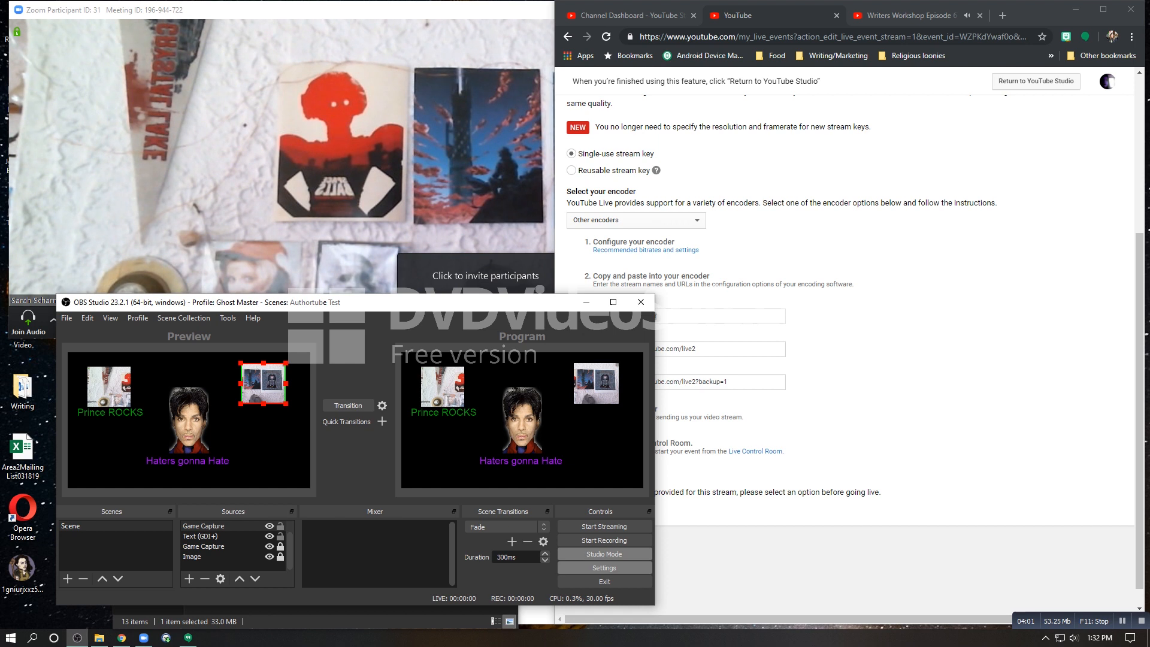
Replace the stream key in the OBS stream settings with the copied stream name, then apply and close the settings
{"action": "left_click", "coordinate": [604, 568]}
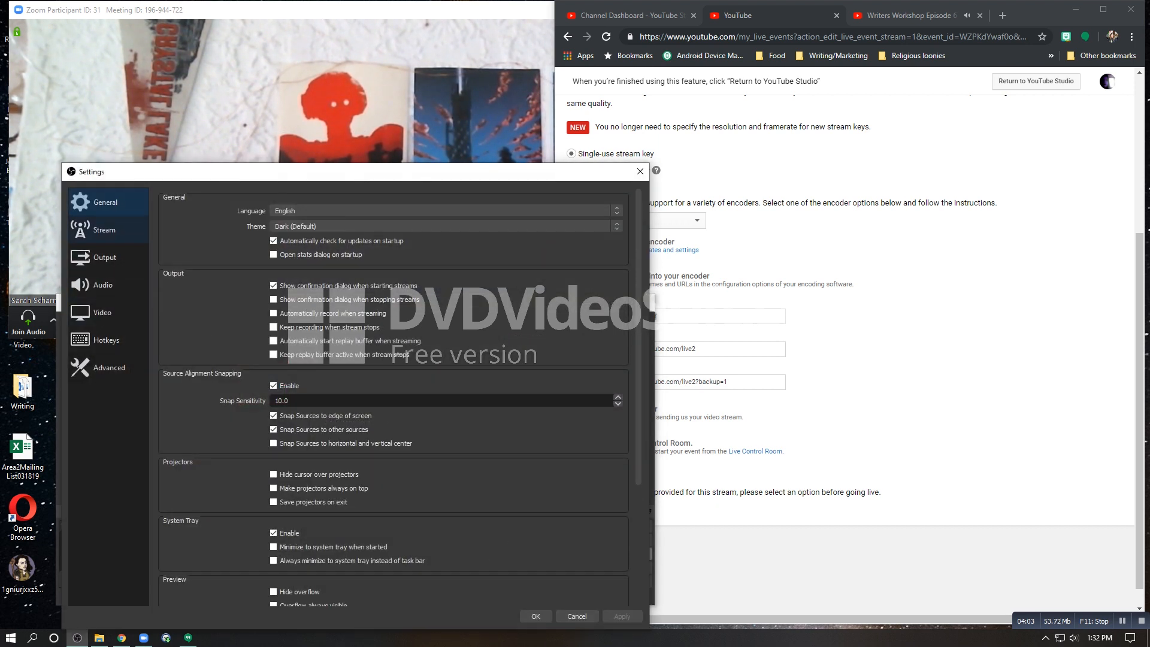
{"action": "left_click", "coordinate": [104, 229]}
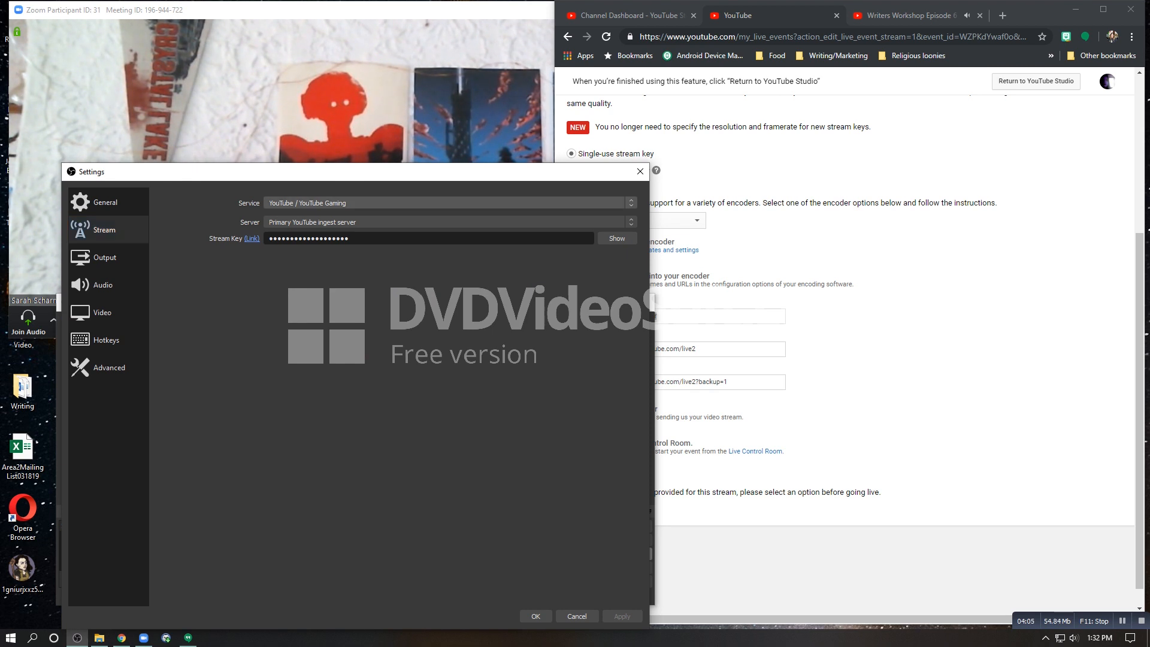
{"action": "left_click", "coordinate": [449, 202]}
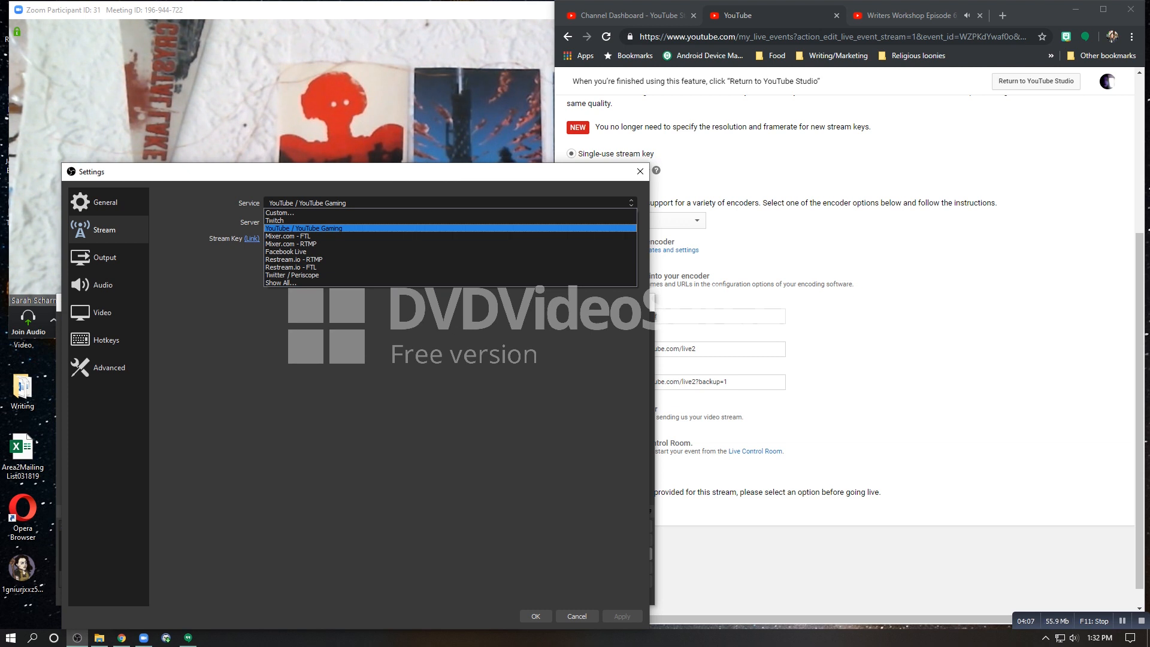
{"action": "key", "text": "Escape"}
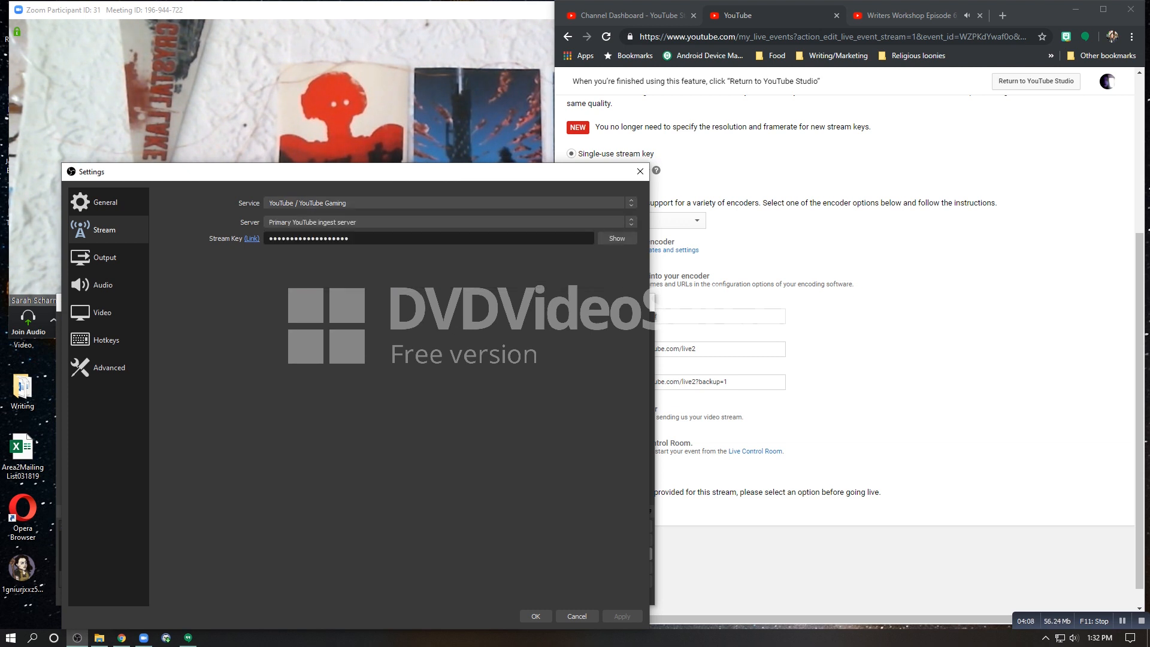
{"action": "double_click", "coordinate": [308, 238]}
{"action": "key", "text": "ctrl+v"}
{"action": "left_click", "coordinate": [622, 616]}
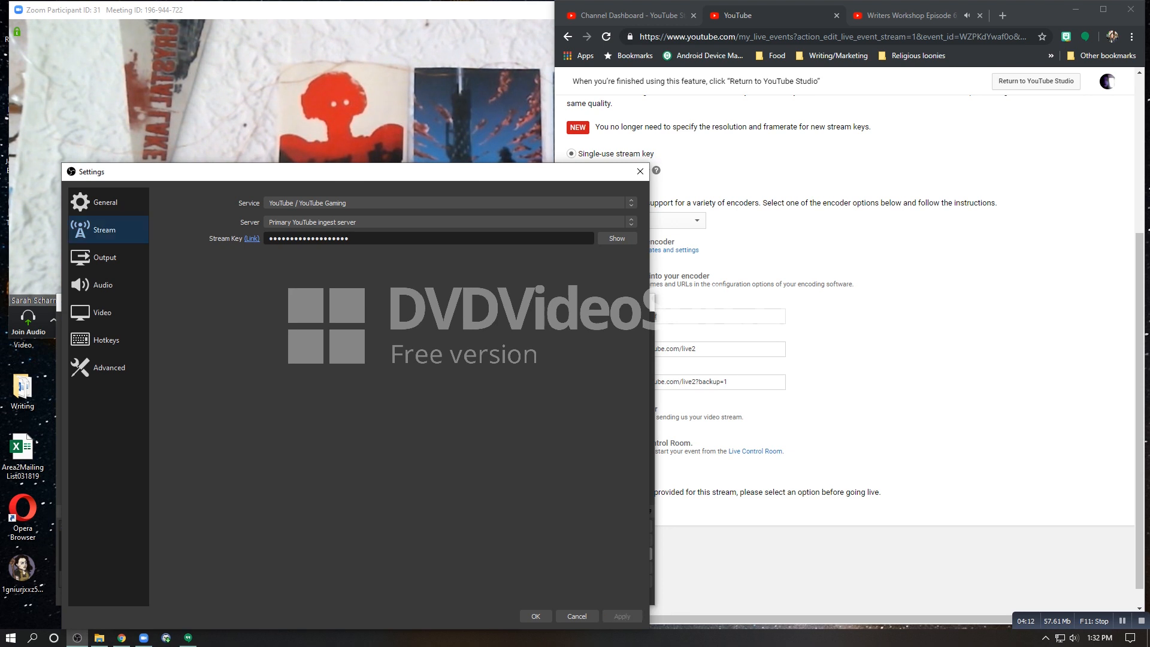
{"action": "left_click", "coordinate": [536, 616]}
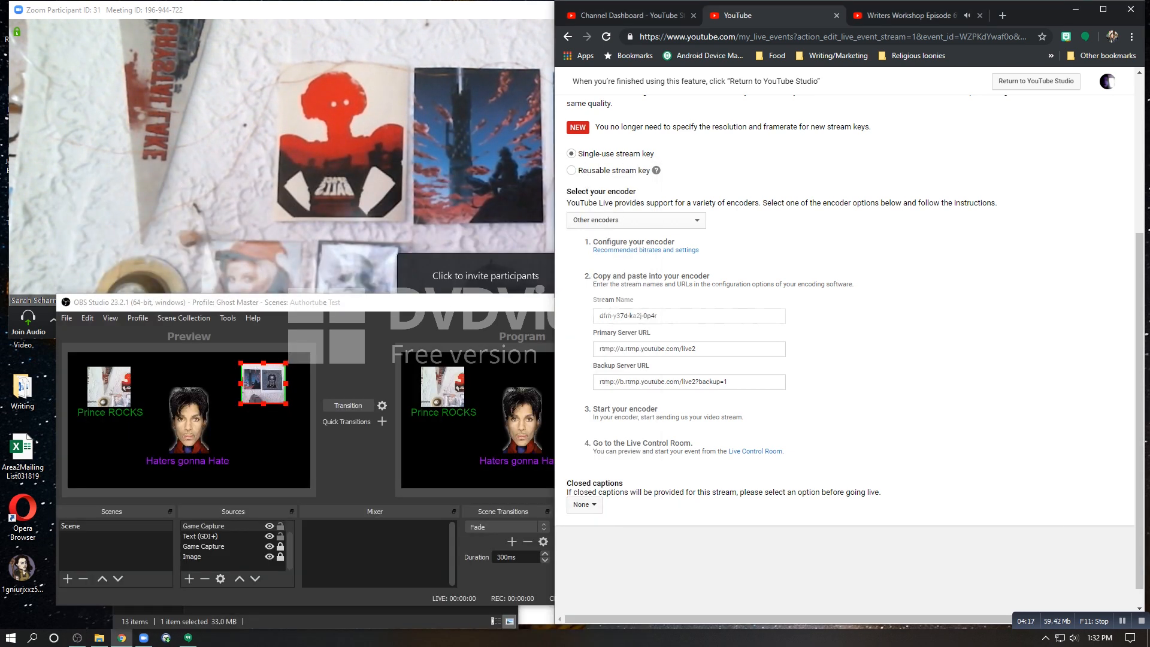
Open the event's Live Control Room in the browser, then start streaming from OBS and confirm it
{"action": "scroll", "coordinate": [845, 340], "scroll_direction": "up", "scroll_amount": 4}
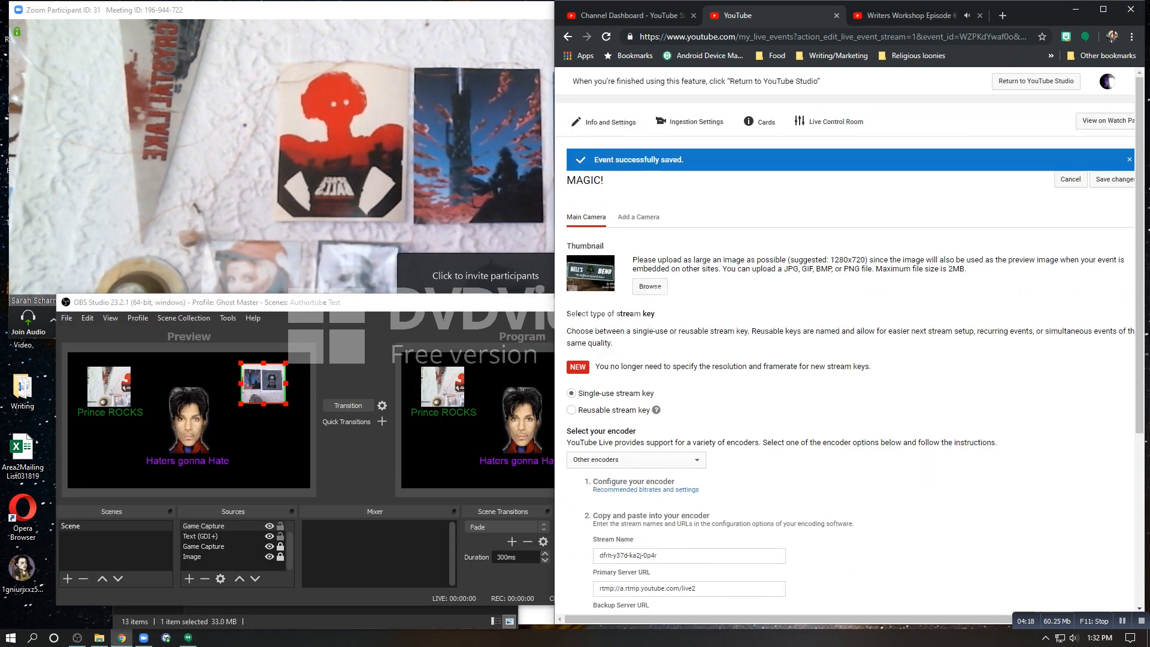
{"action": "left_click", "coordinate": [836, 121]}
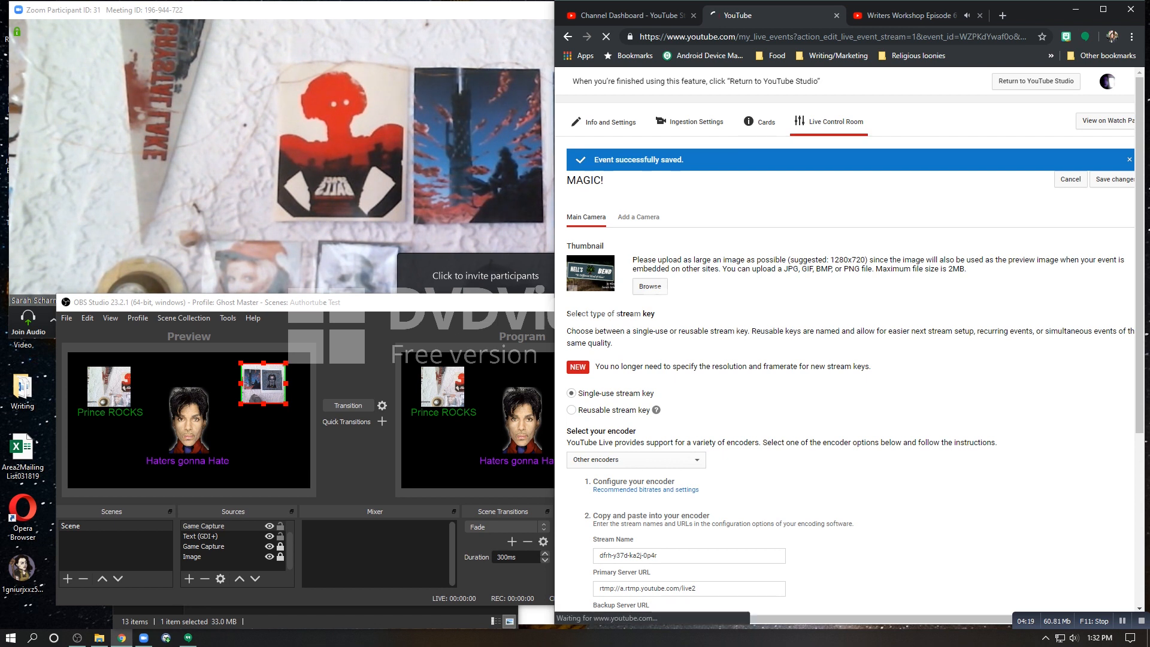
{"action": "key", "text": "alt+Tab"}
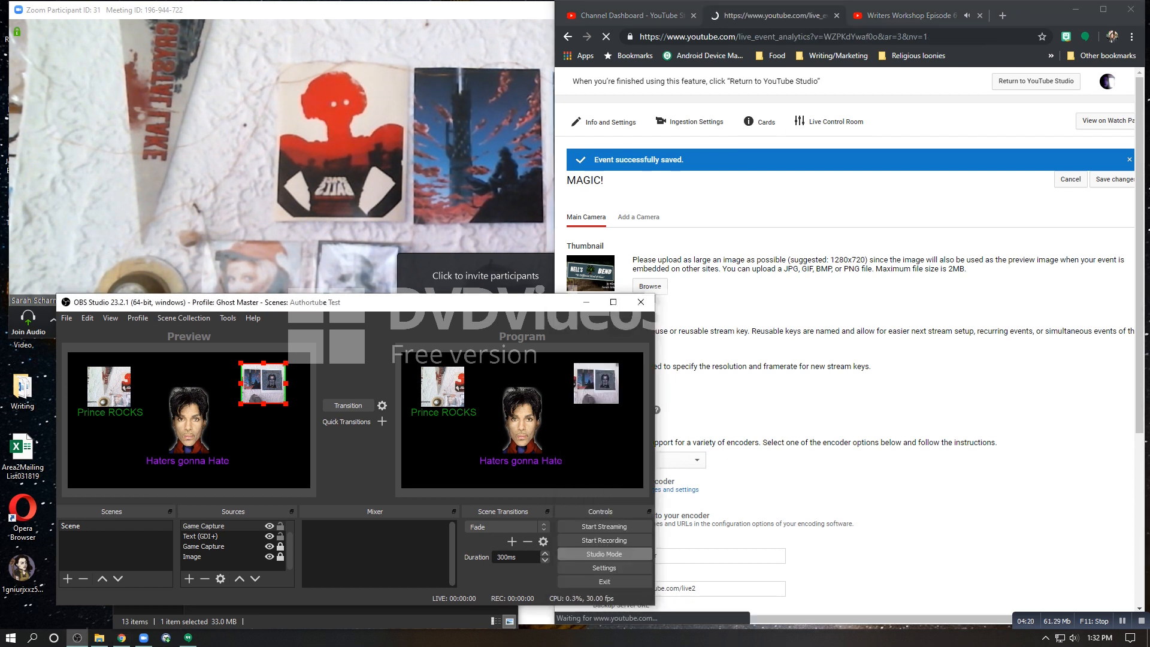
{"action": "left_click", "coordinate": [605, 526]}
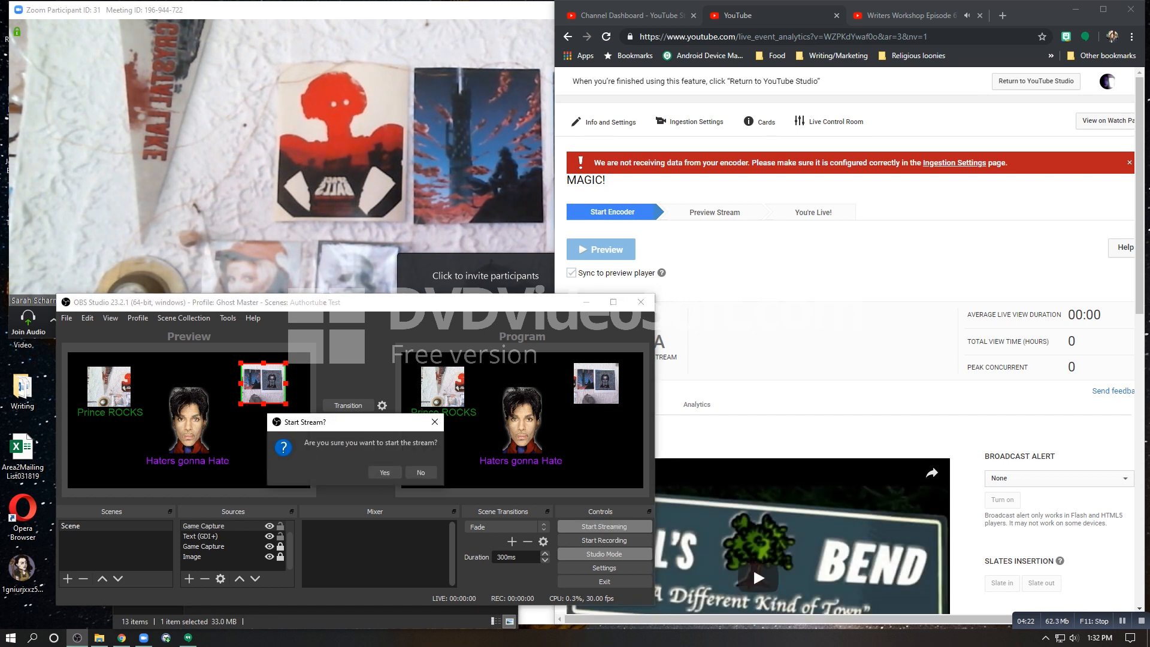
{"action": "key", "text": "Return"}
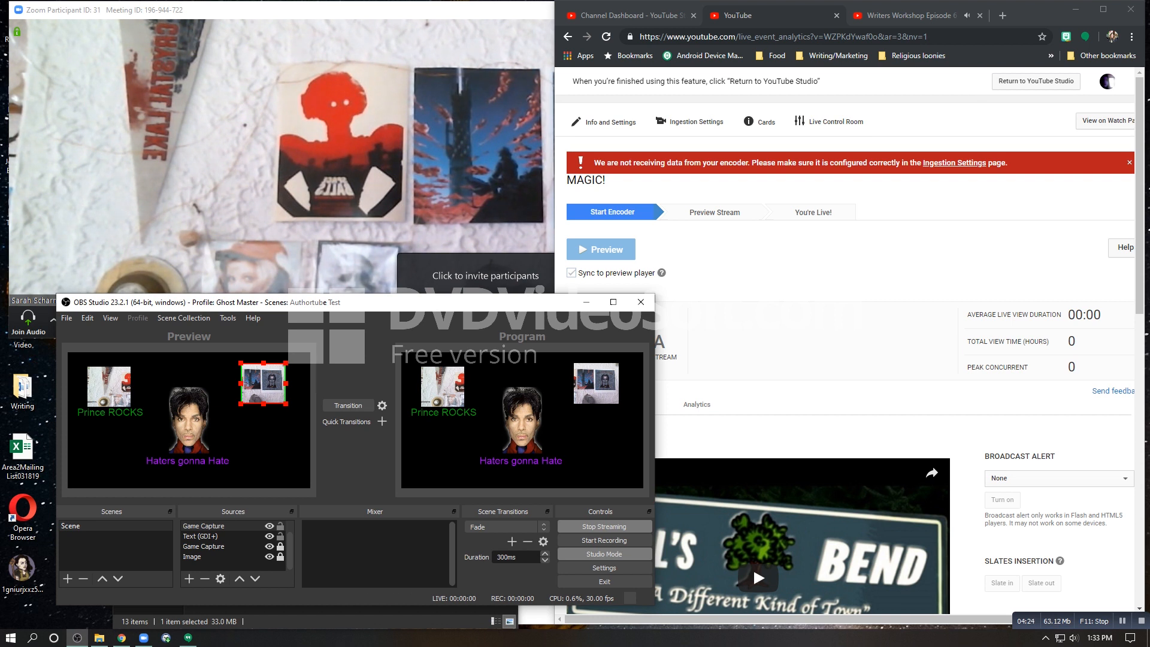
Switch back to the browser, start the stream preview for the MAGIC! event and play it in the preview player
{"action": "key", "text": "alt+Tab"}
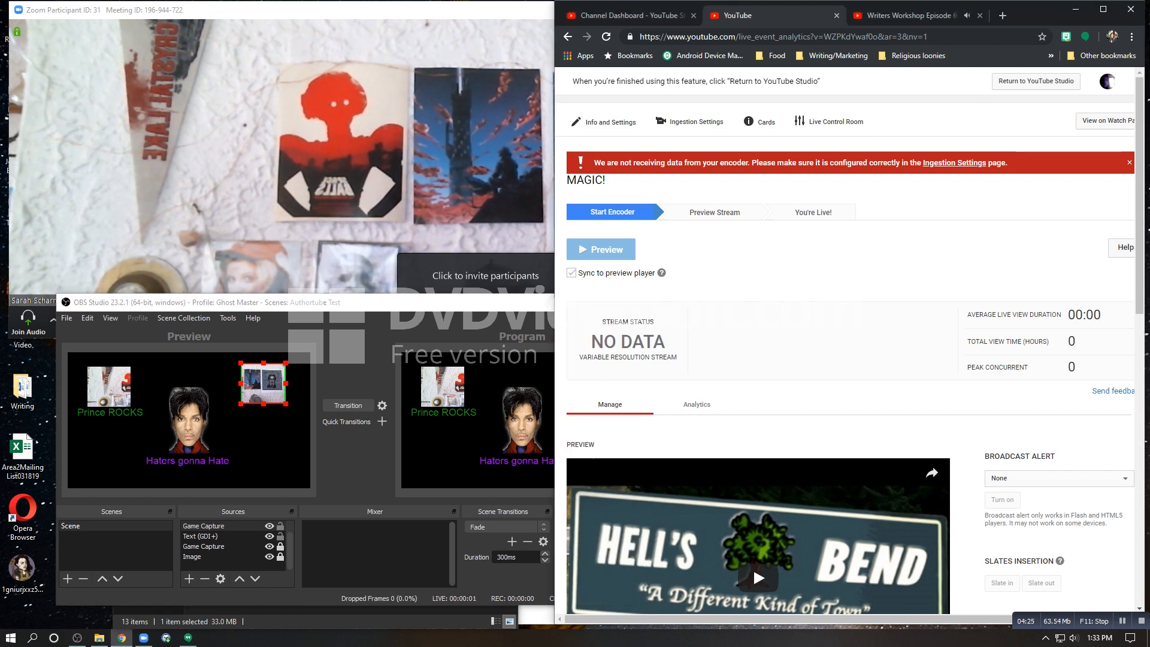
{"action": "left_click", "coordinate": [1104, 9]}
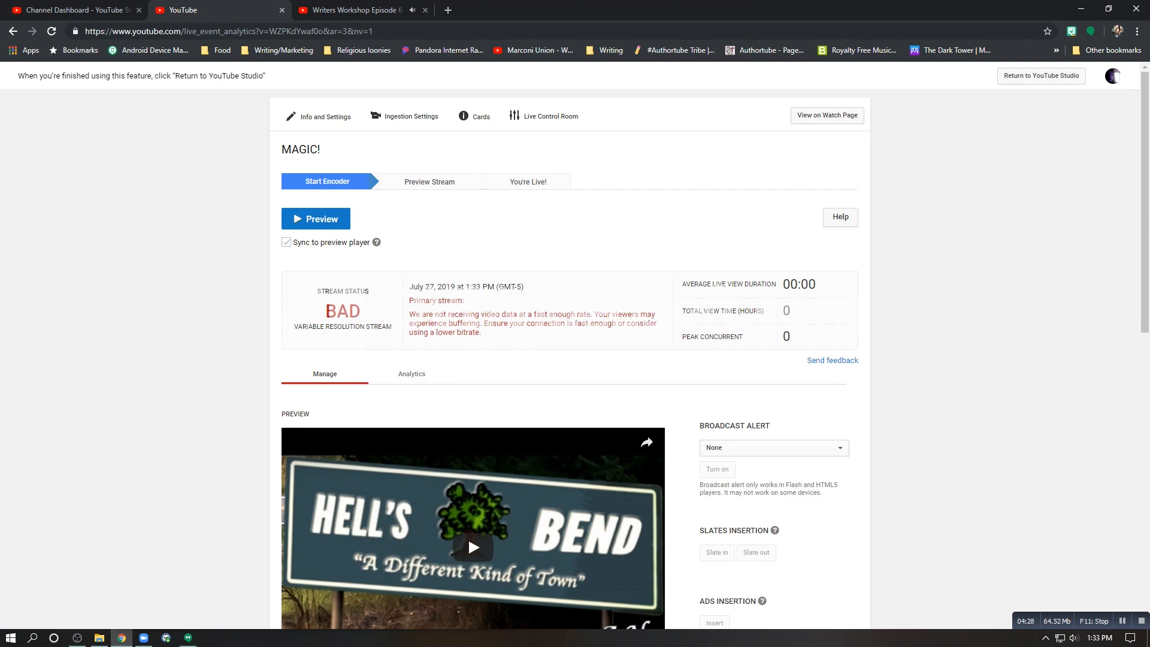
{"action": "left_click", "coordinate": [316, 218]}
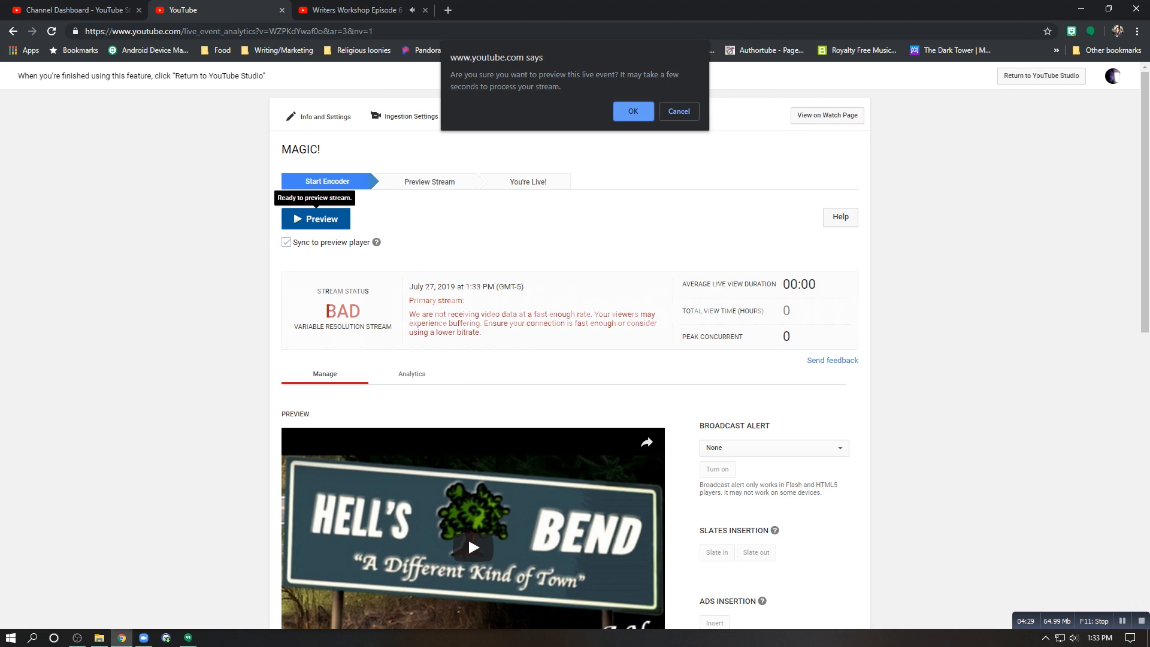
{"action": "key", "text": "Return"}
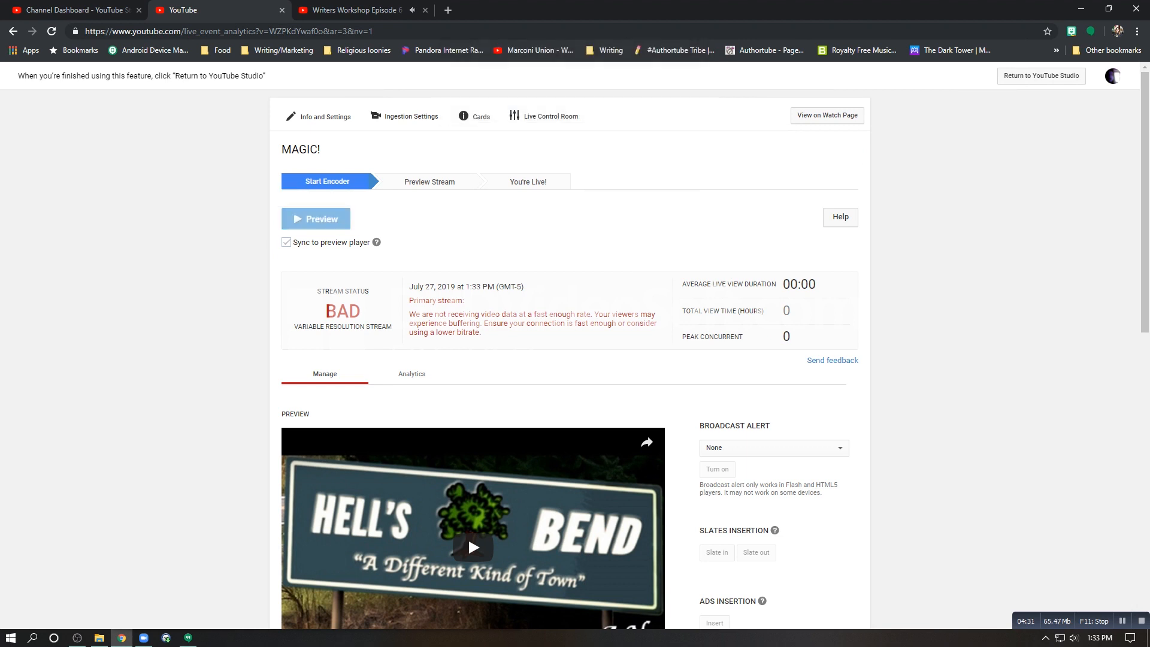
{"action": "scroll", "coordinate": [575, 359], "scroll_direction": "down", "scroll_amount": 1}
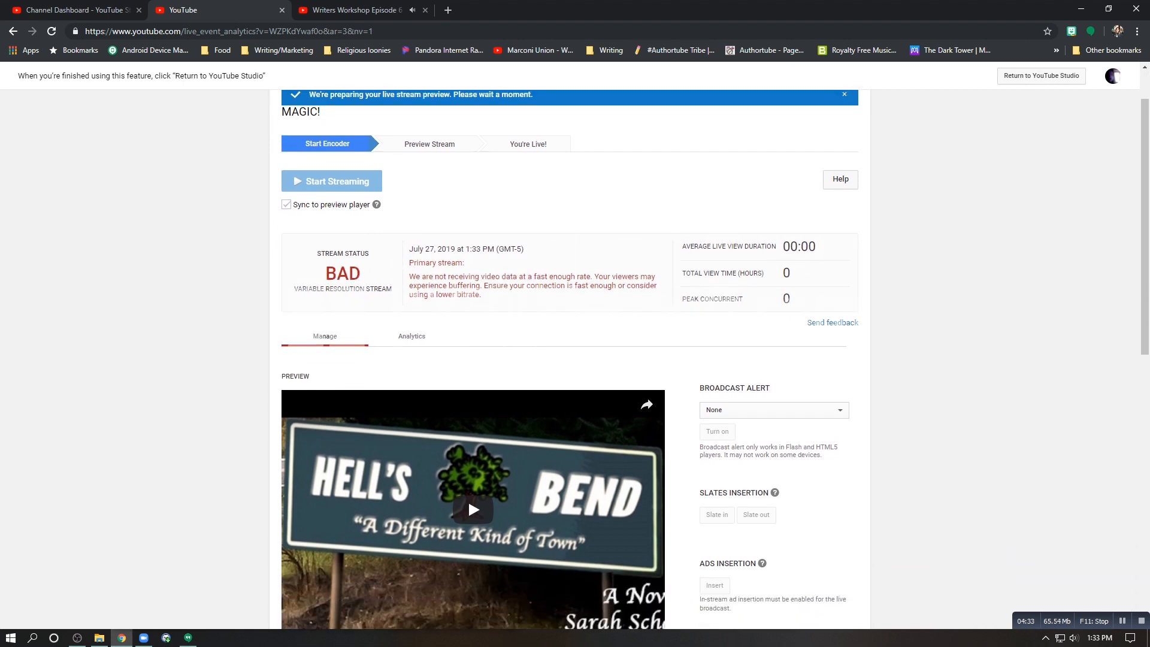
{"action": "scroll", "coordinate": [575, 360], "scroll_direction": "up", "scroll_amount": 1}
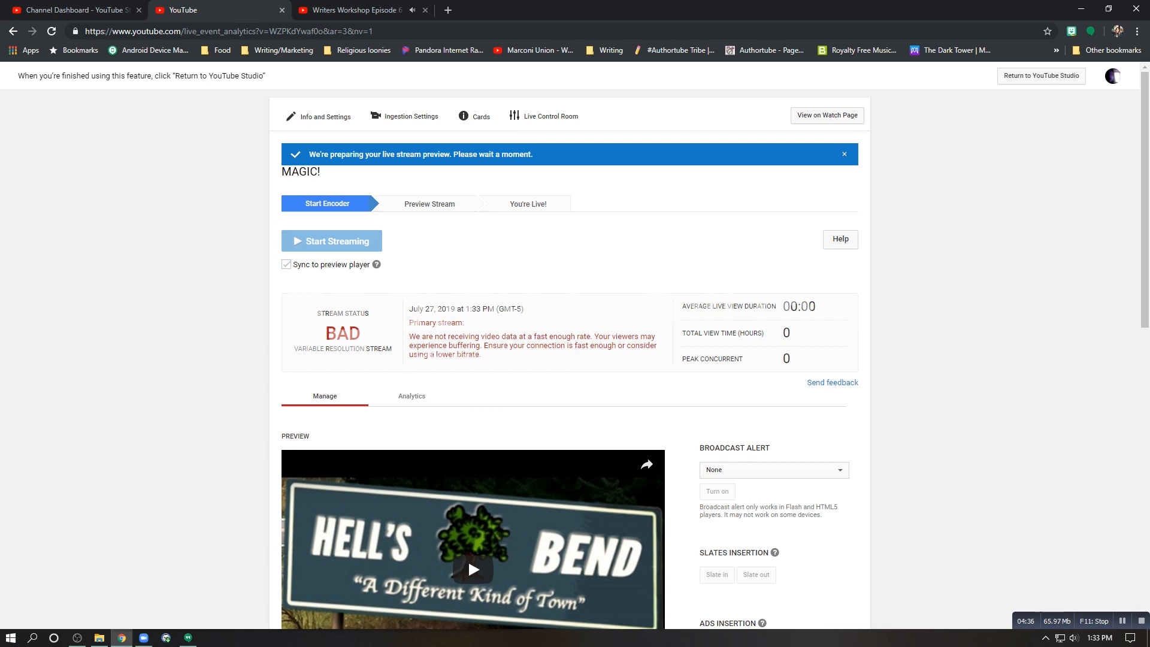
{"action": "scroll", "coordinate": [575, 359], "scroll_direction": "down", "scroll_amount": 1}
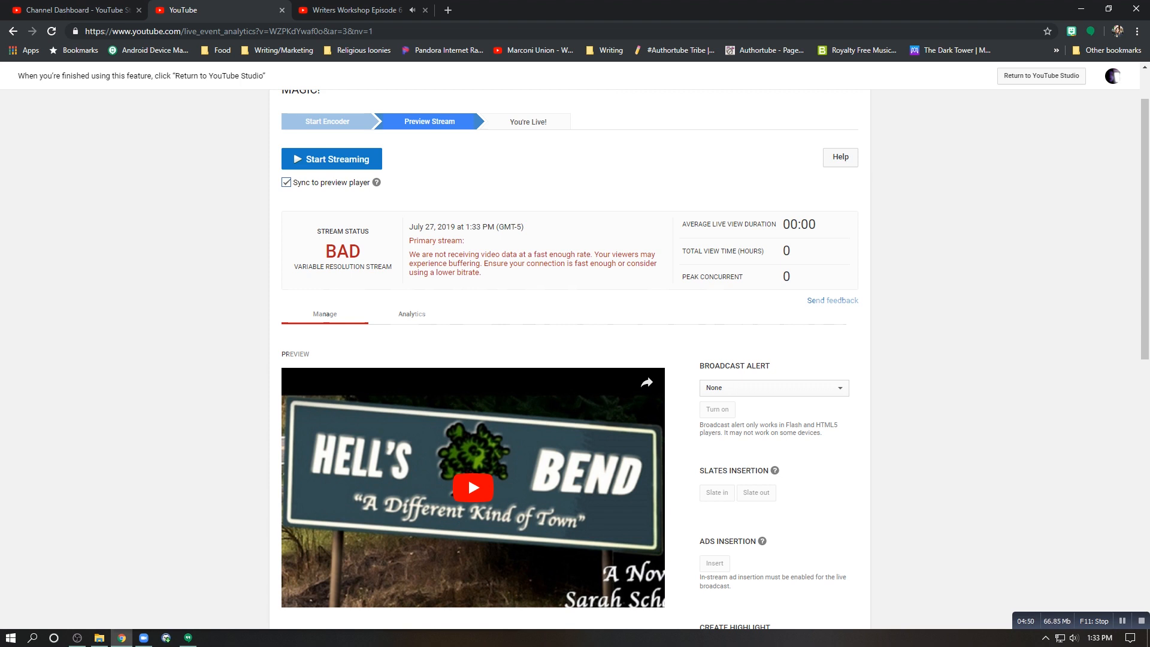
{"action": "left_click", "coordinate": [469, 476]}
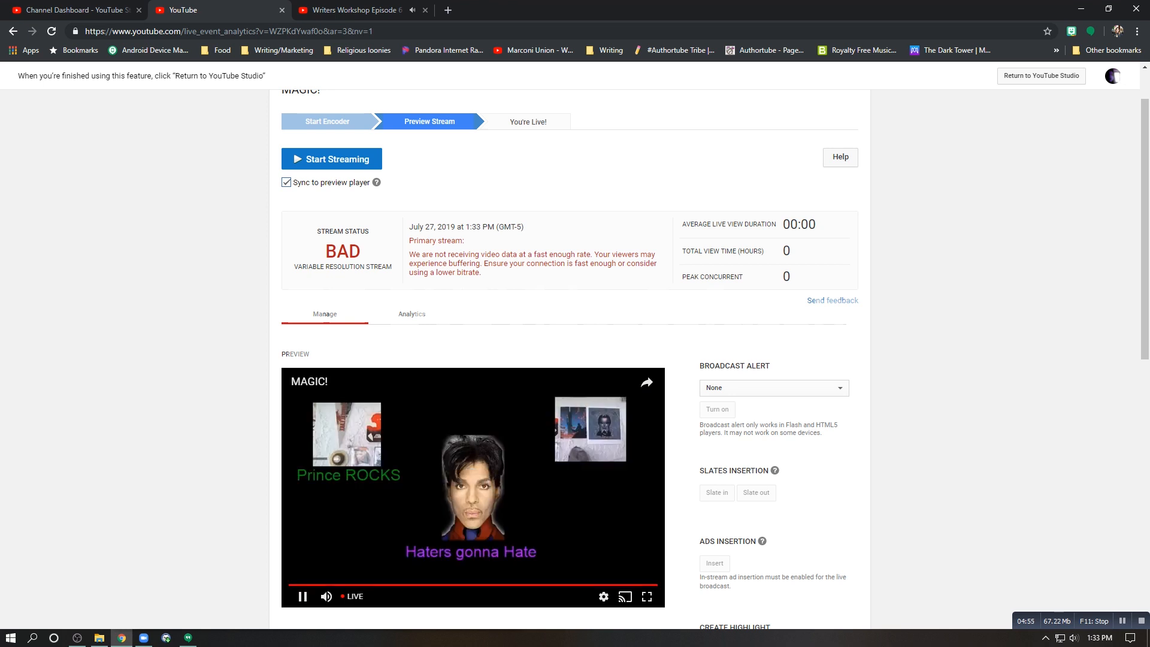
Start streaming the live event publicly from the control room and view its watch page in a new tab
{"action": "left_click", "coordinate": [332, 159]}
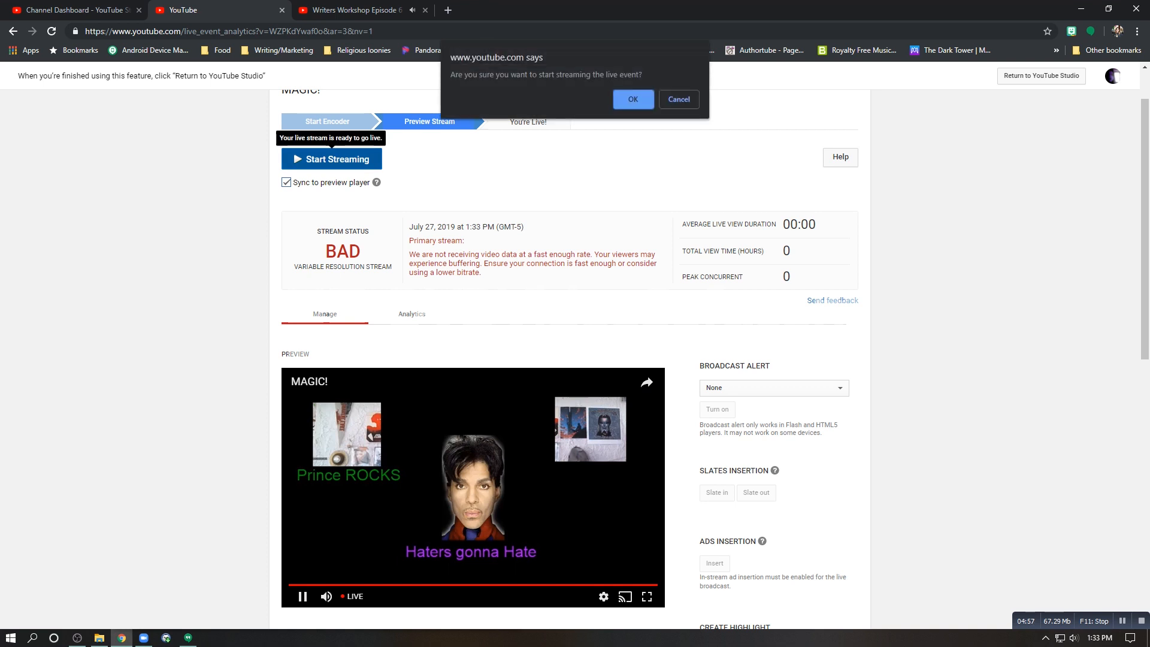
{"action": "key", "text": "Return"}
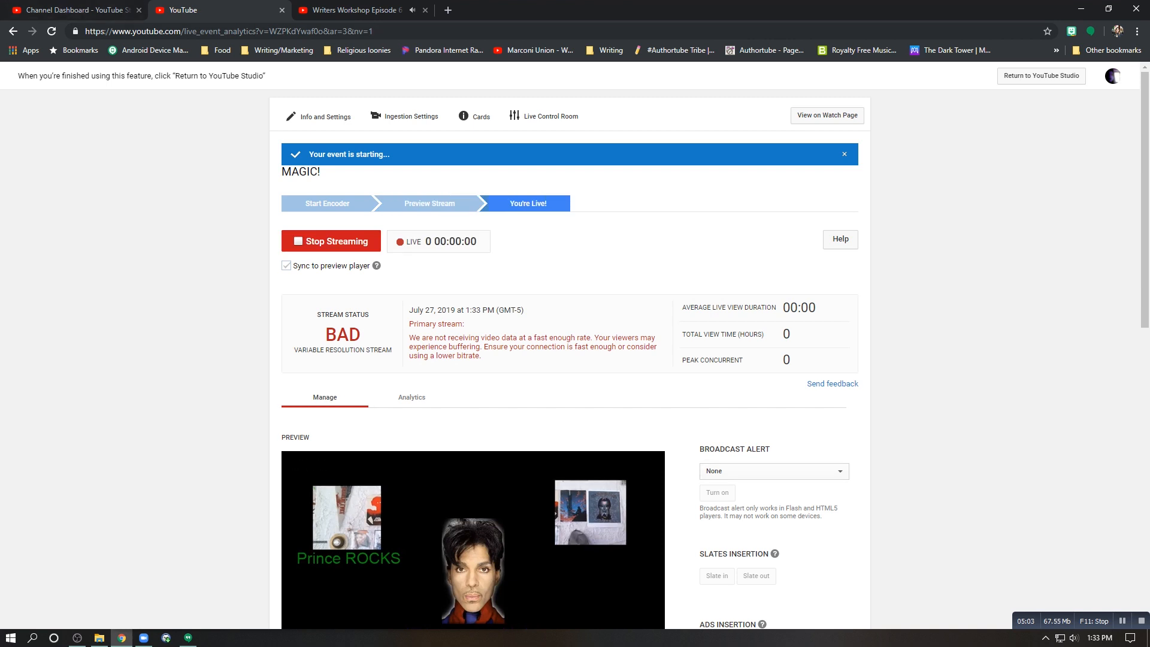
{"action": "right_click", "coordinate": [841, 118]}
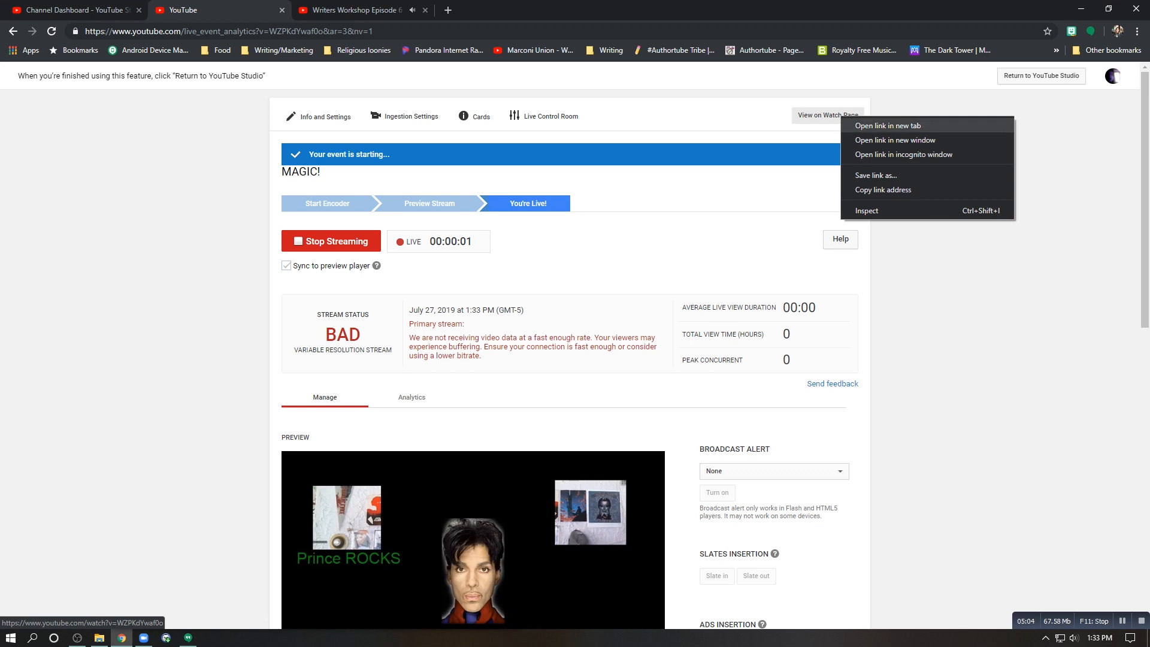
{"action": "left_click", "coordinate": [869, 126]}
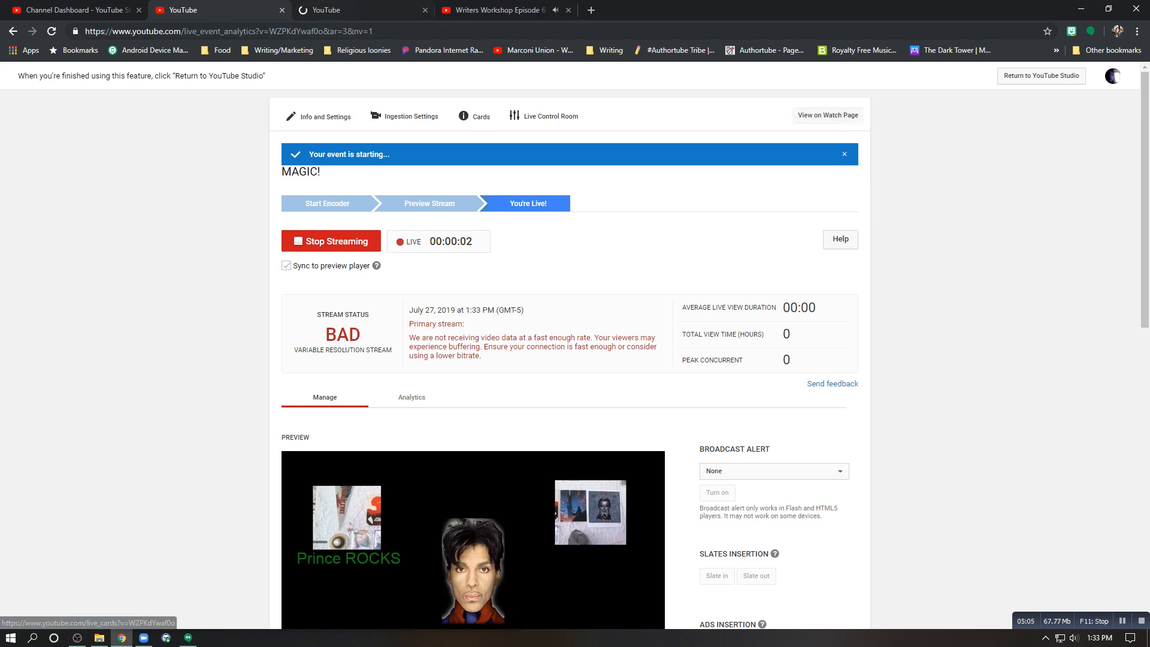
{"action": "key", "text": "ctrl+Tab"}
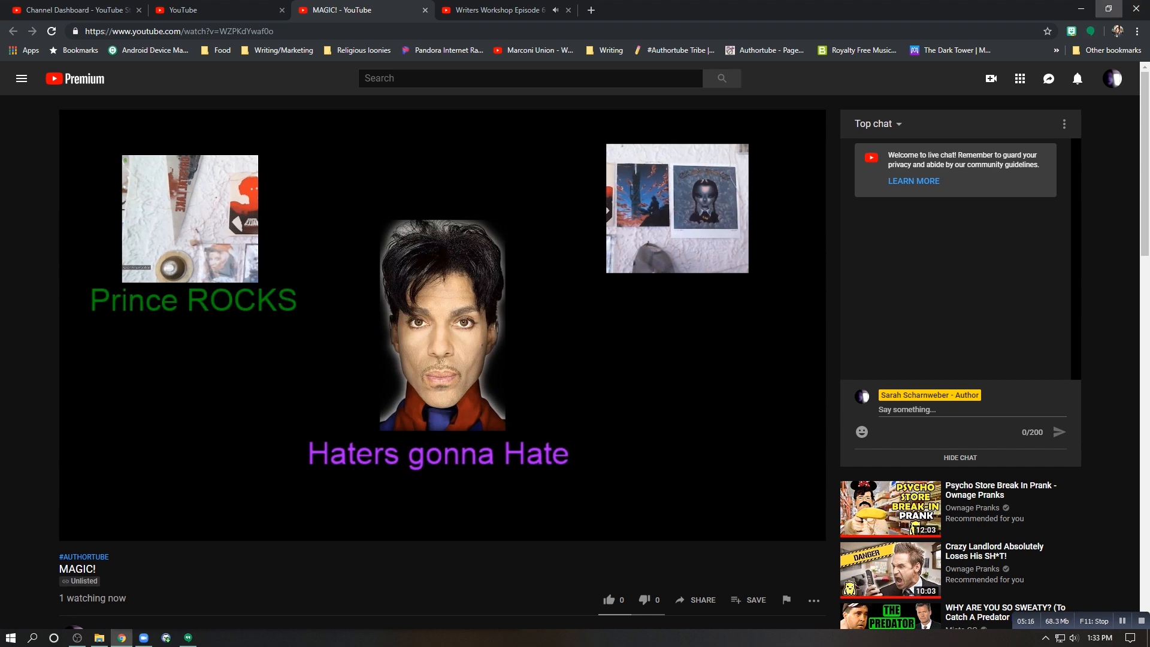
Return to the event's control room page and stop streaming the live event, confirming the end
{"action": "left_click", "coordinate": [1109, 8]}
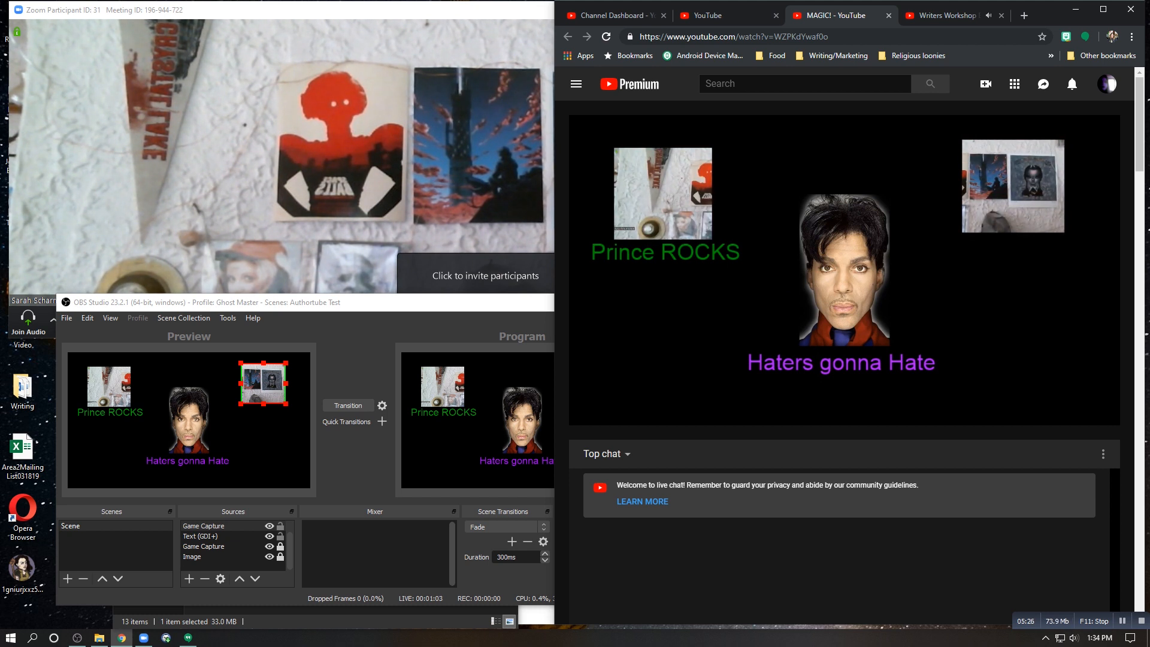
{"action": "key", "text": "alt+Tab"}
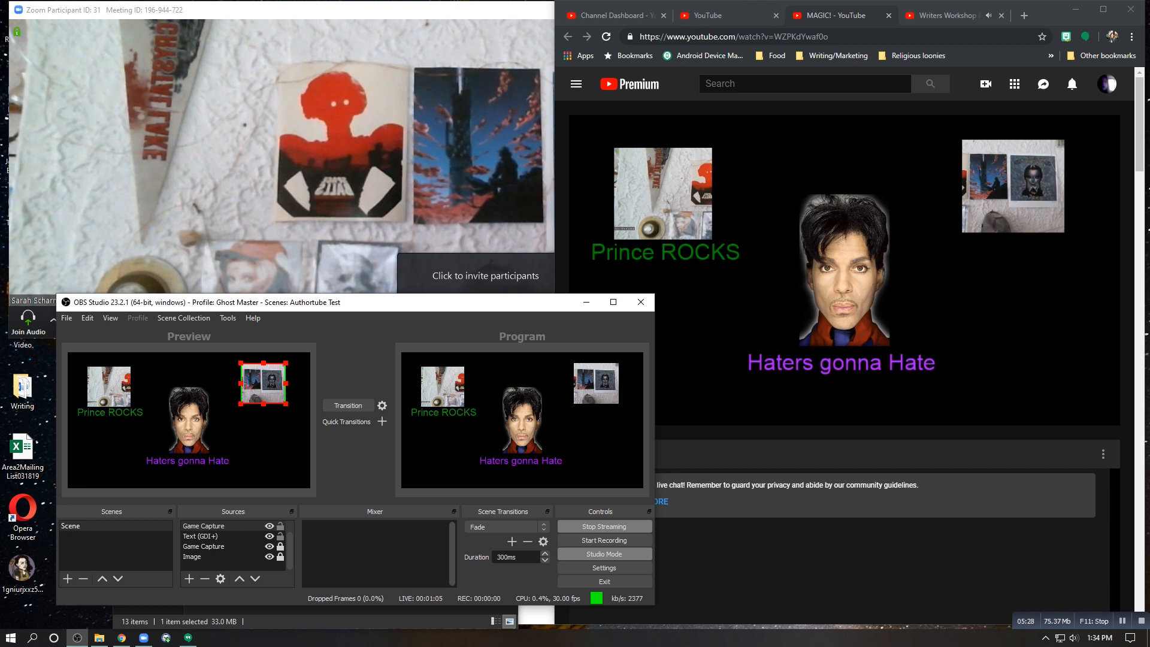
{"action": "left_click", "coordinate": [728, 15]}
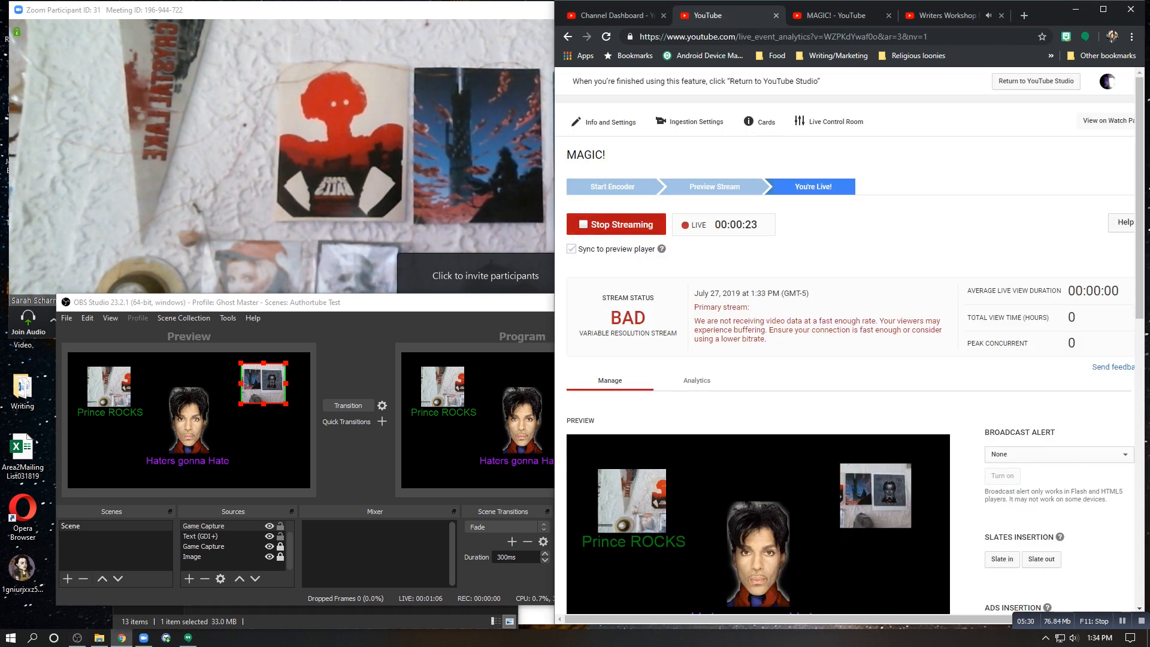
{"action": "left_click", "coordinate": [616, 224]}
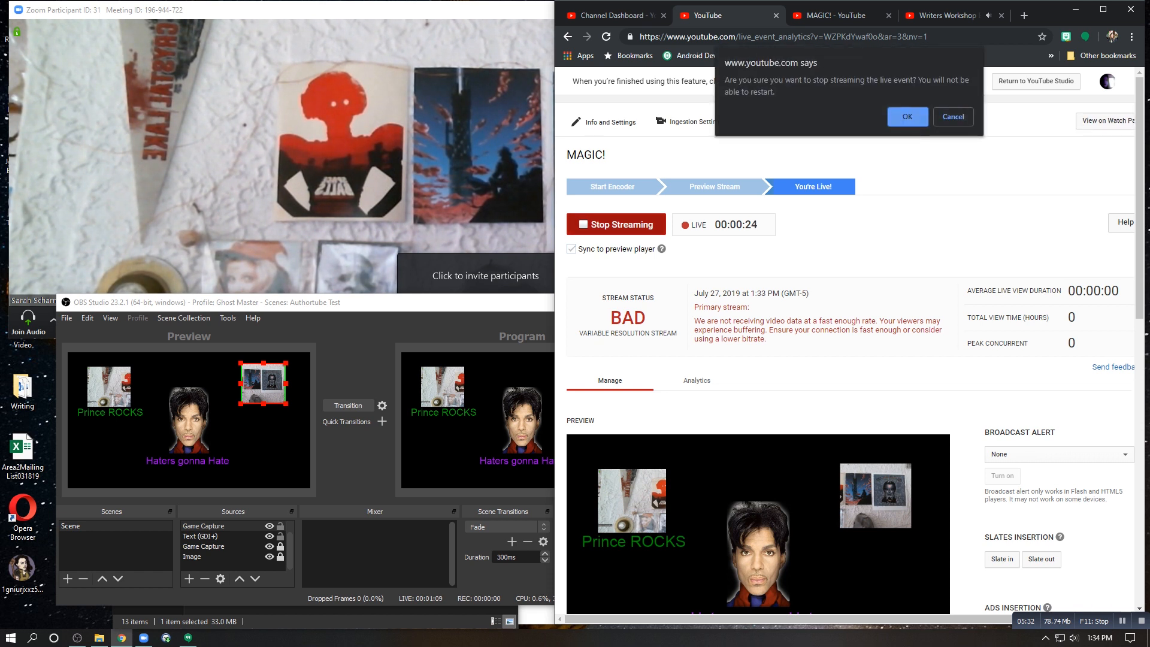
{"action": "key", "text": "Return"}
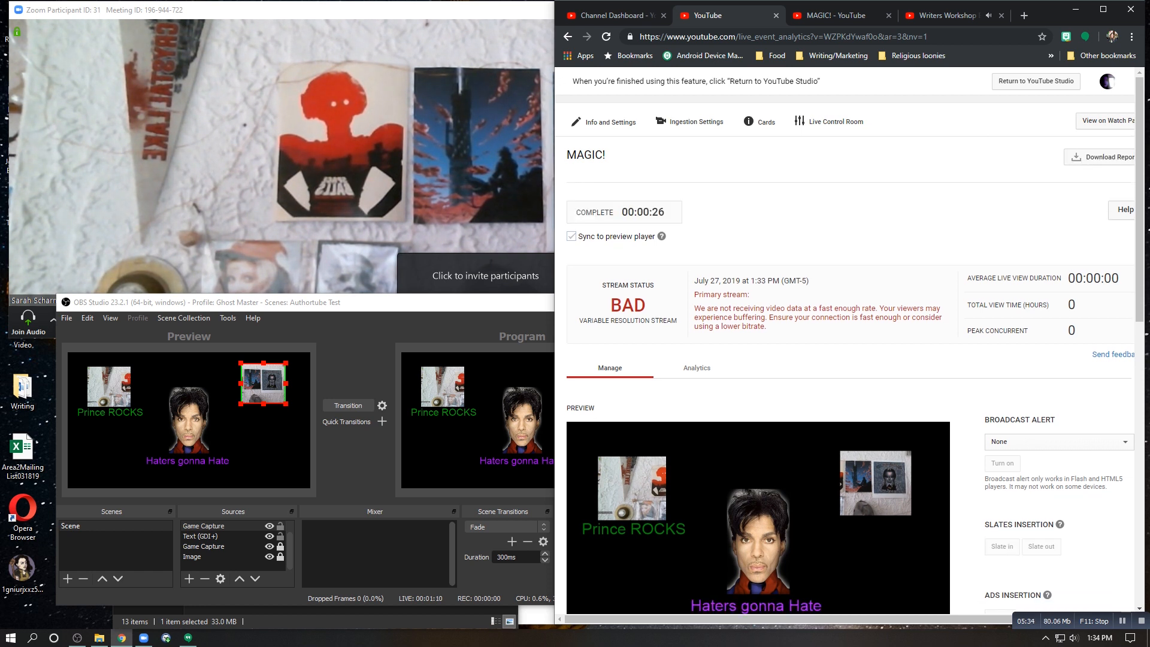
Switch to OBS Studio, stop its stream output and return to the browser
{"action": "key", "text": "alt+Tab"}
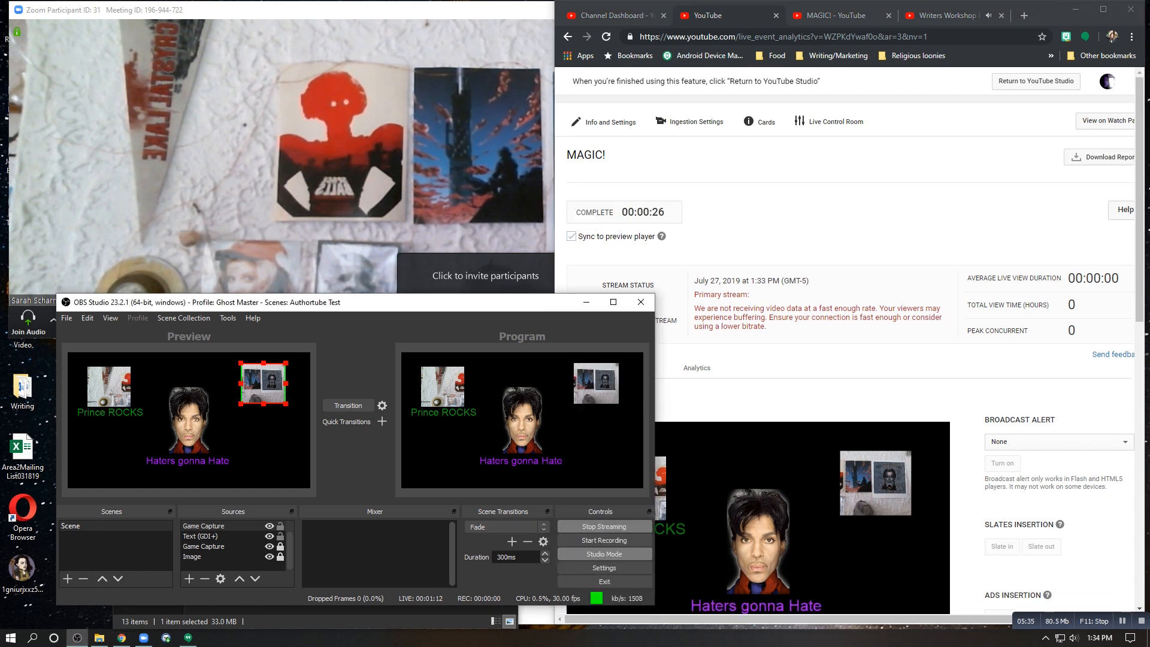
{"action": "left_click", "coordinate": [604, 526]}
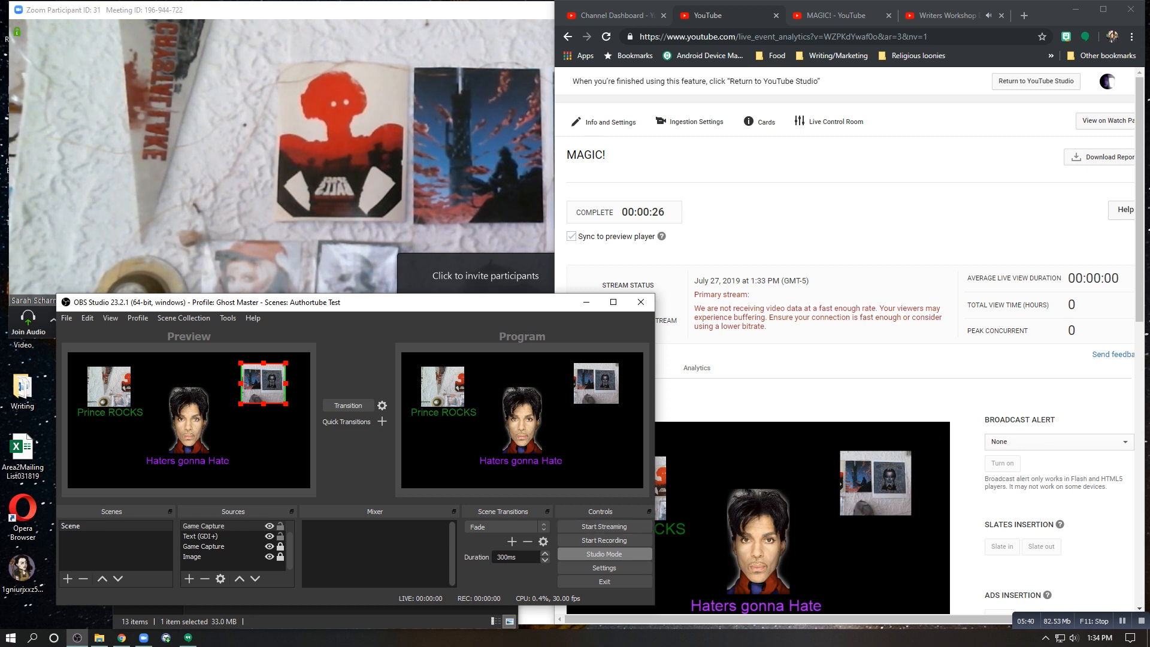
{"action": "key", "text": "alt+Tab"}
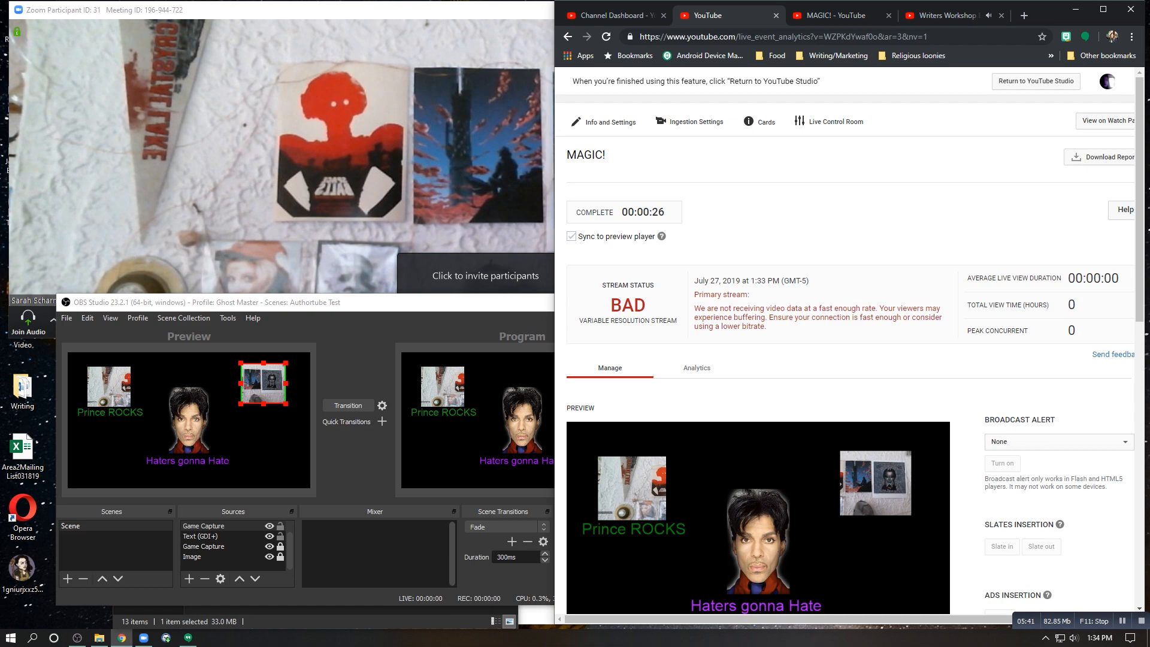